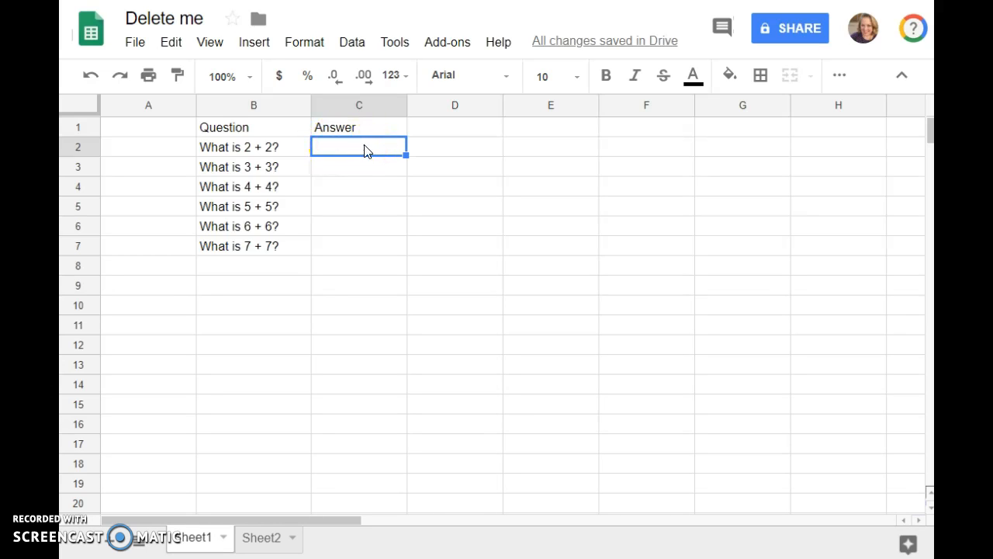
Step: Enter =if(C2=4, "T","") in D2 so it shows T only when C2 is 4
double_click(454, 148)
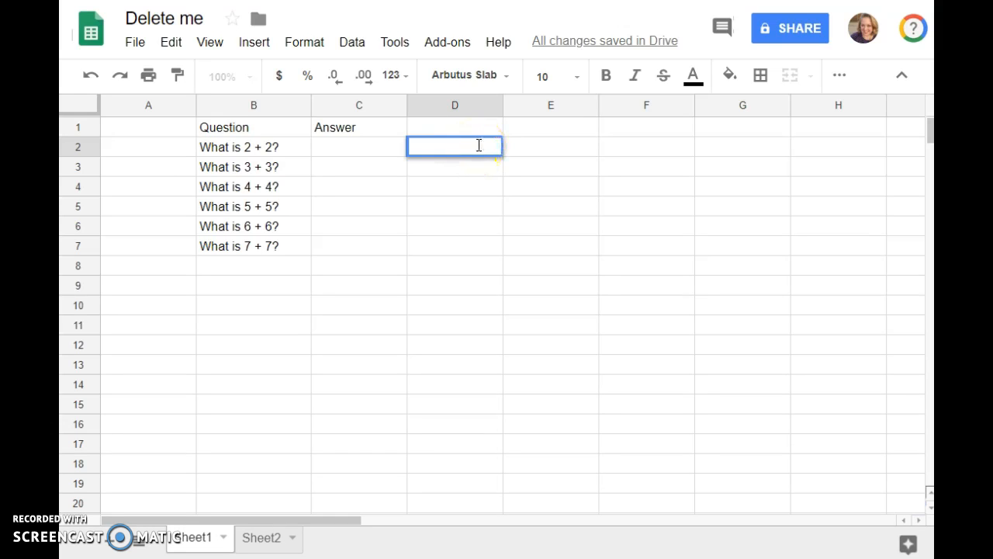
text(=)
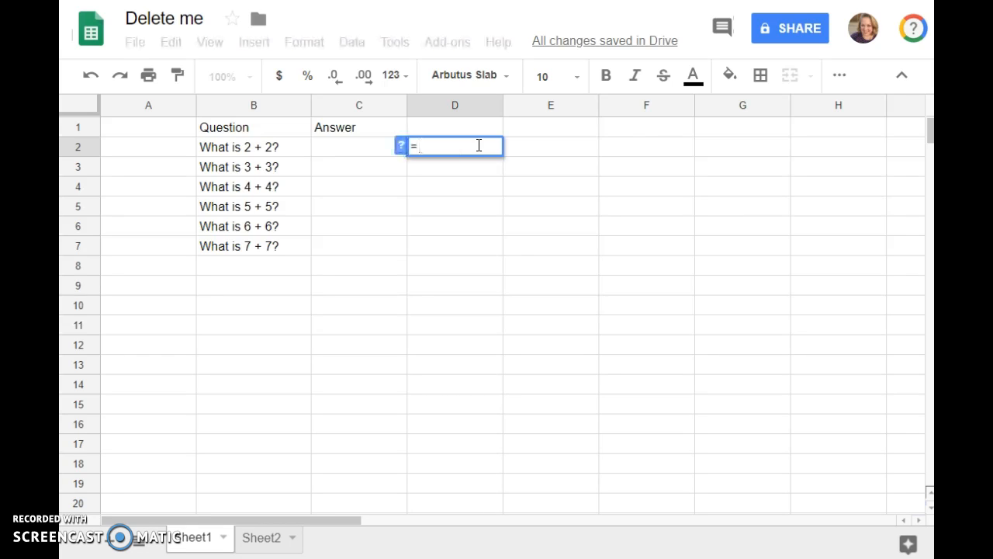
text(if)
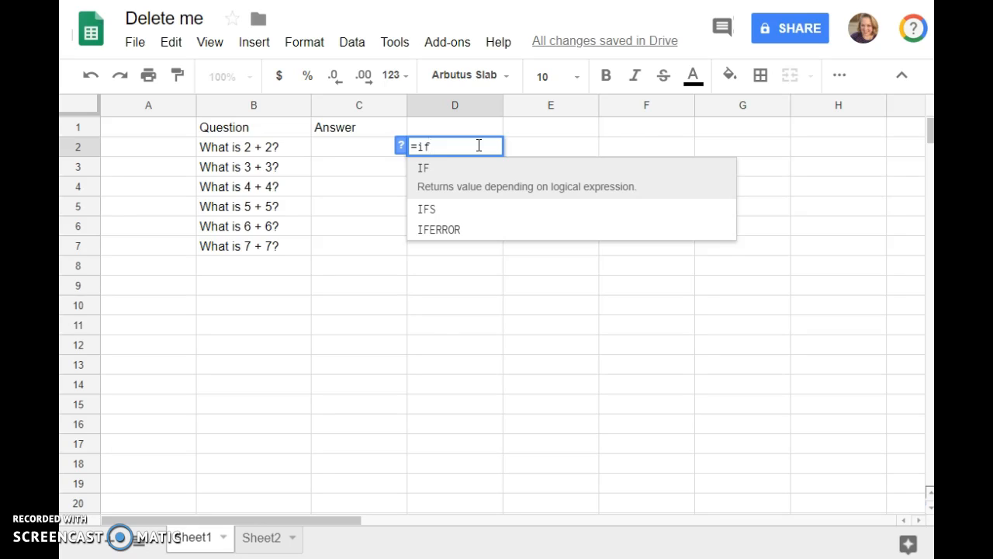
text(()
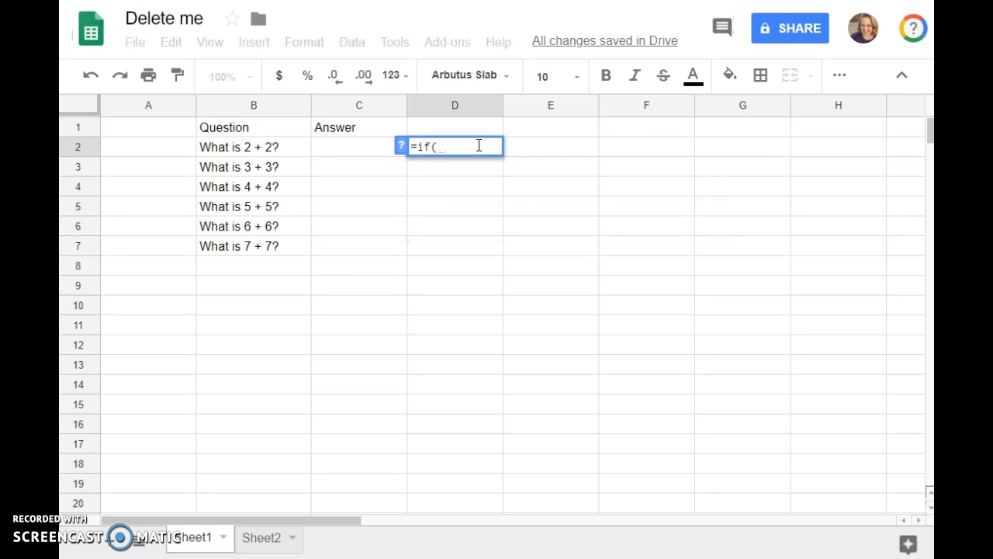
click(358, 157)
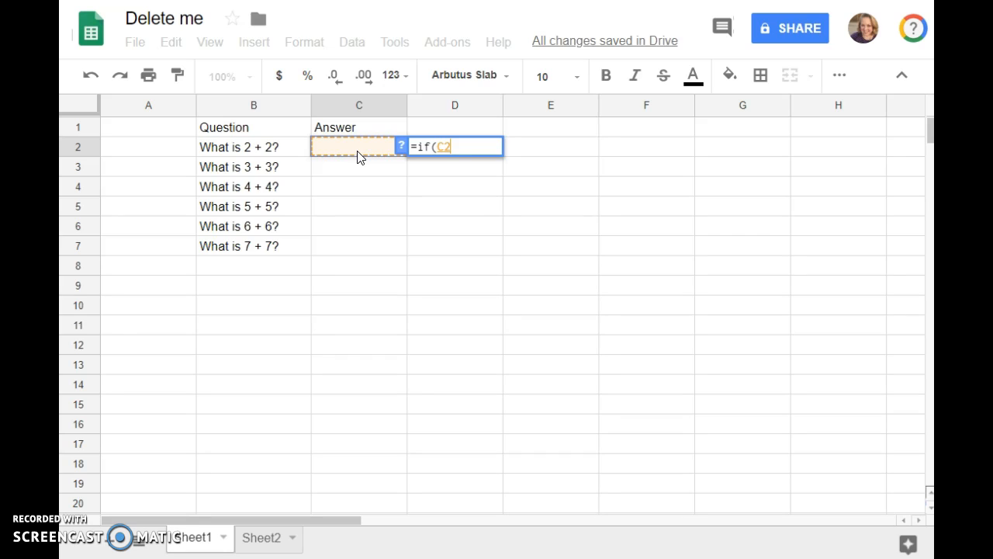
text(=4)
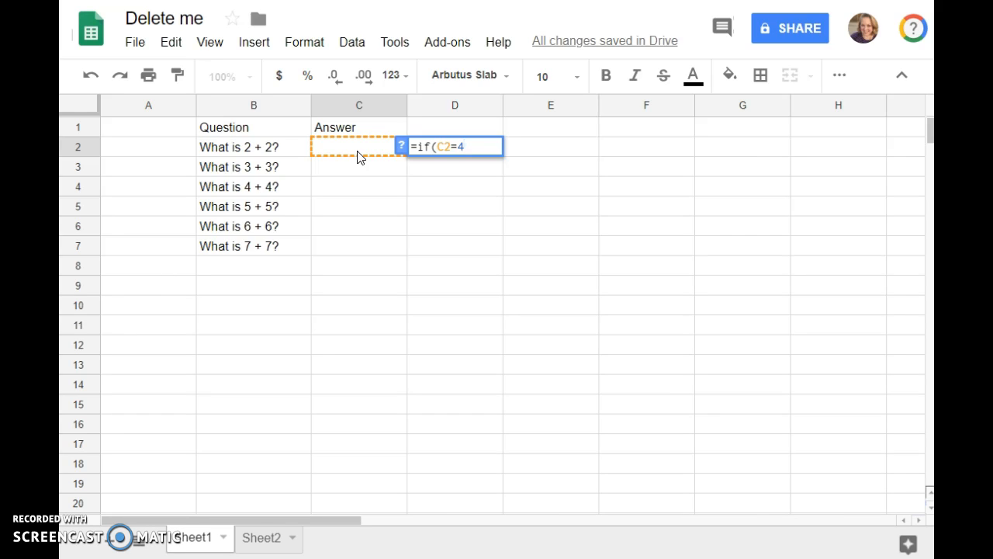
text(,)
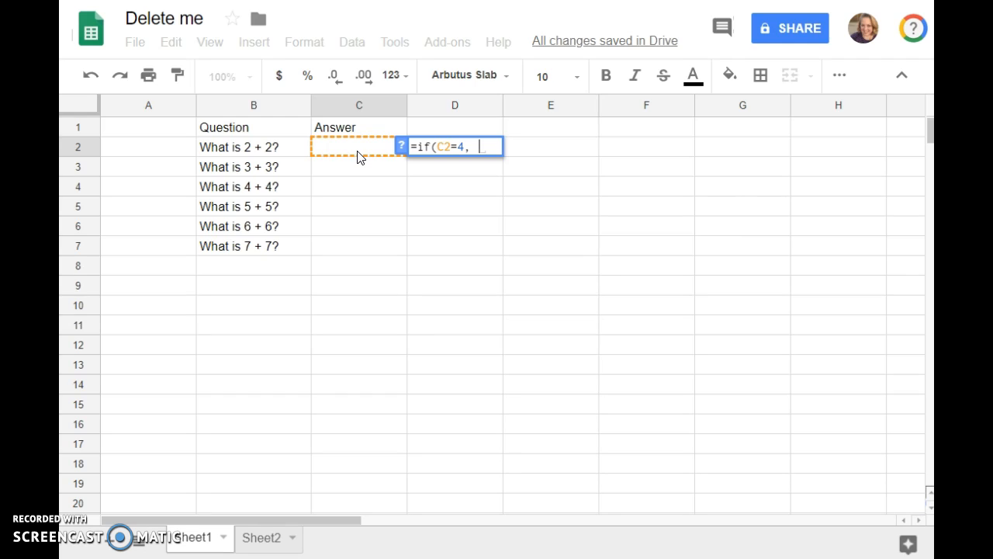
text(")
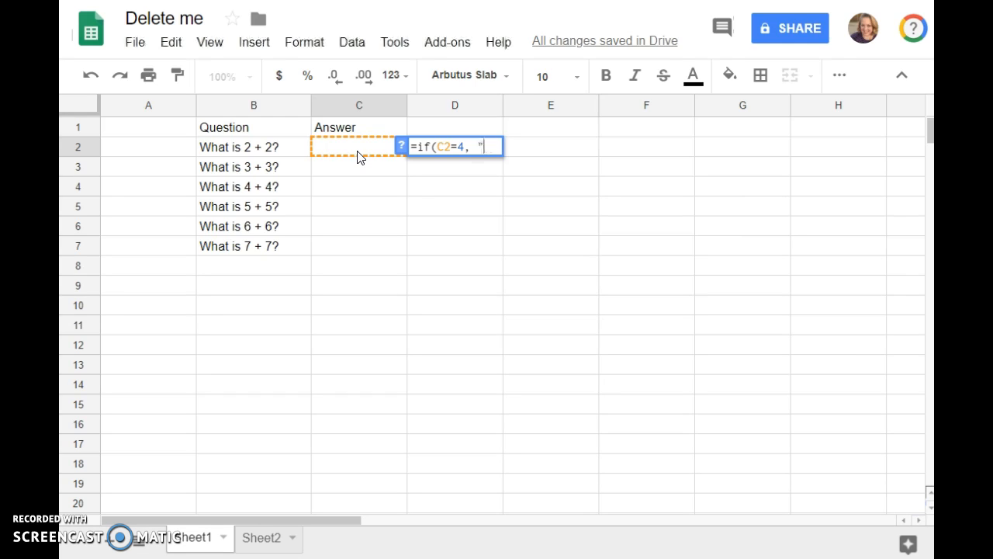
text(T",)
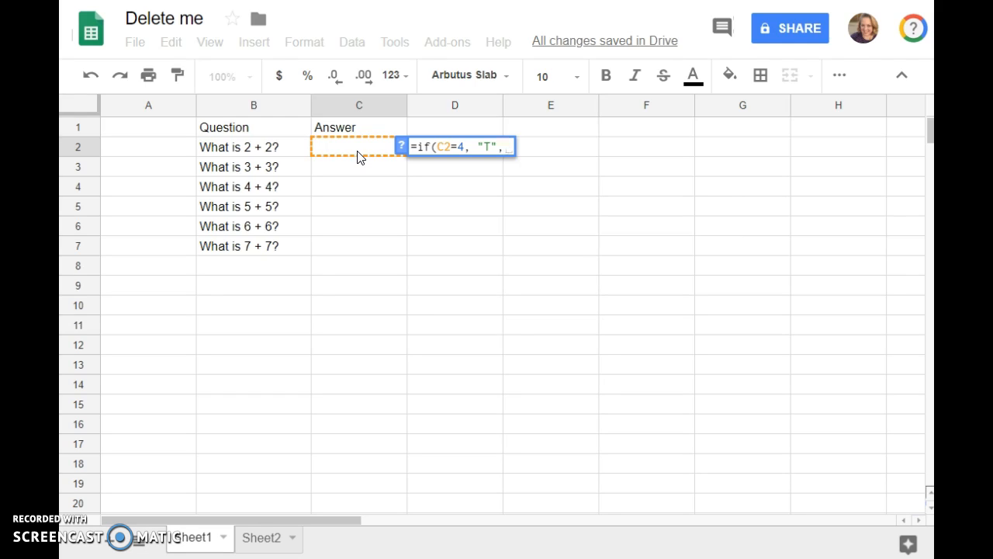
text("")
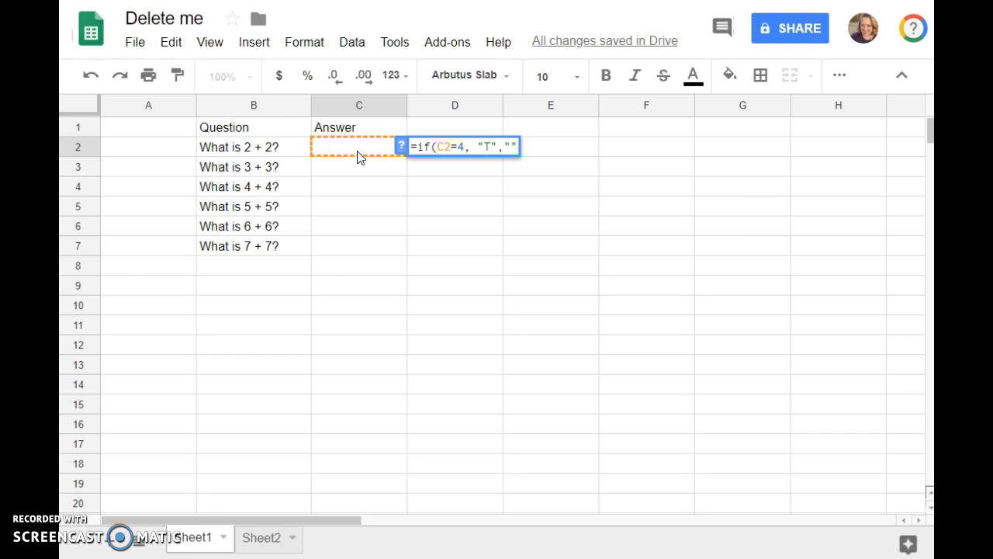
text())
key(Return)
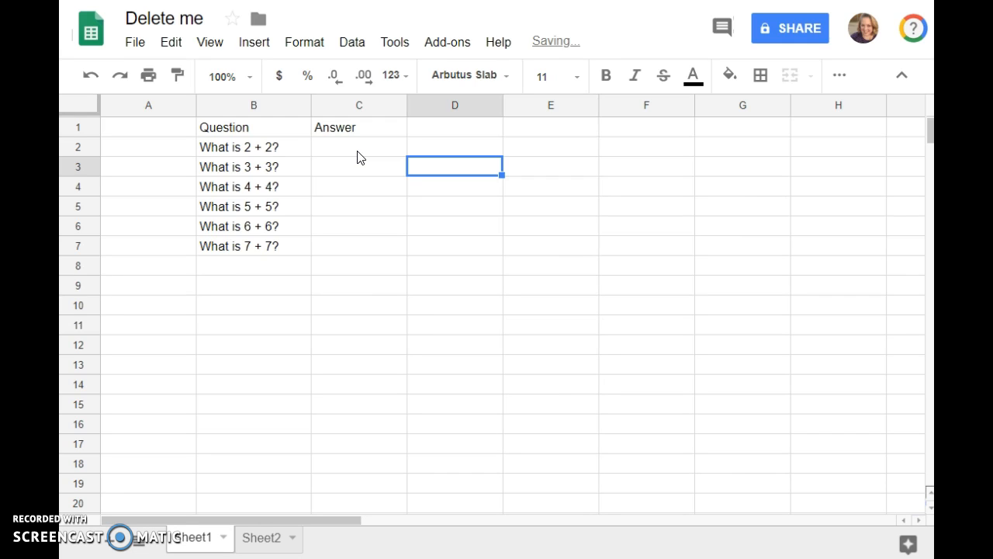
Step: Test D2 by entering 4 in C2, then replacing it with the wrong answer 5
click(359, 146)
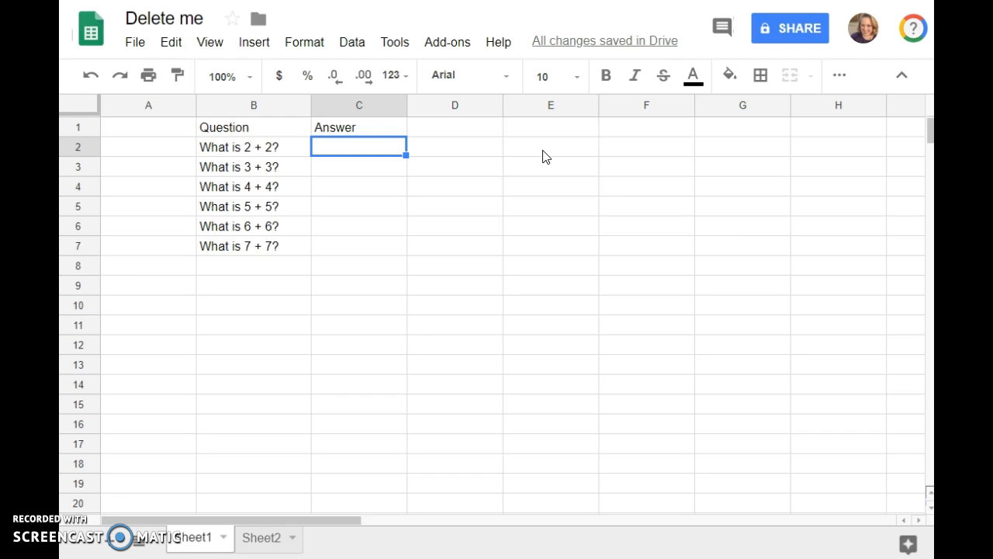
text(4)
key(Return)
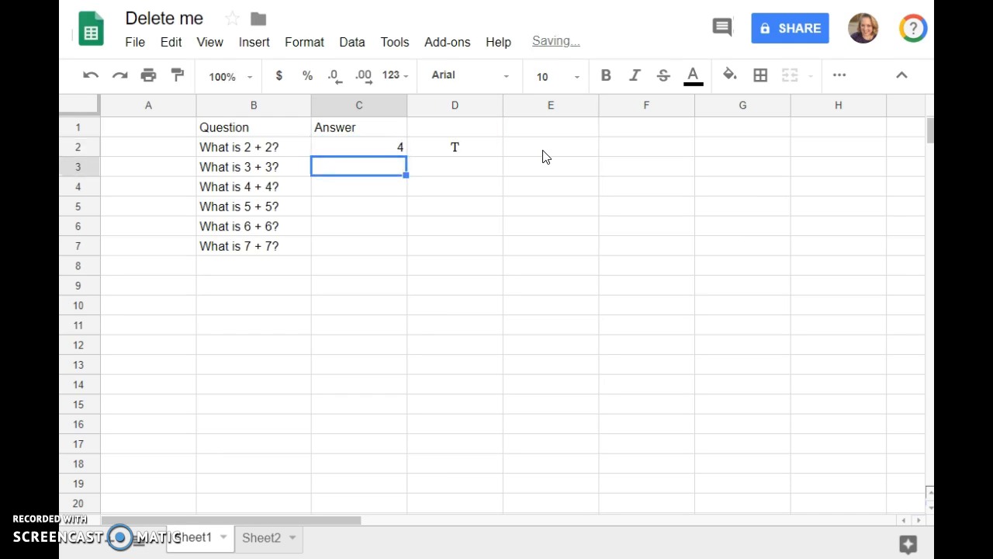
click(388, 150)
text(5)
key(Return)
Step: Add letter formulas to D3–D5, including =if(C4=8, "P", "") and =if(C5=10, "P", "")
click(390, 150)
click(438, 153)
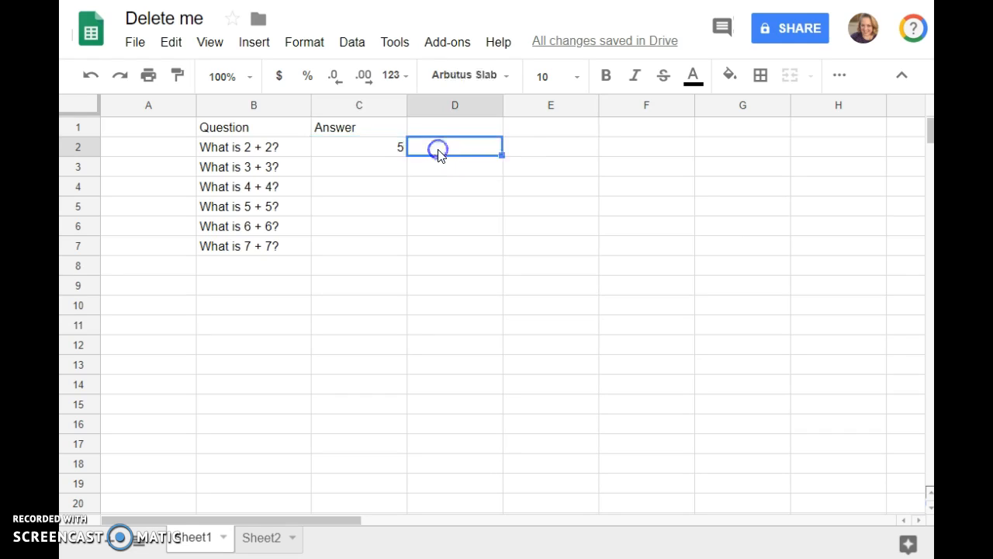
text(=if(C2=4, "T", ""))
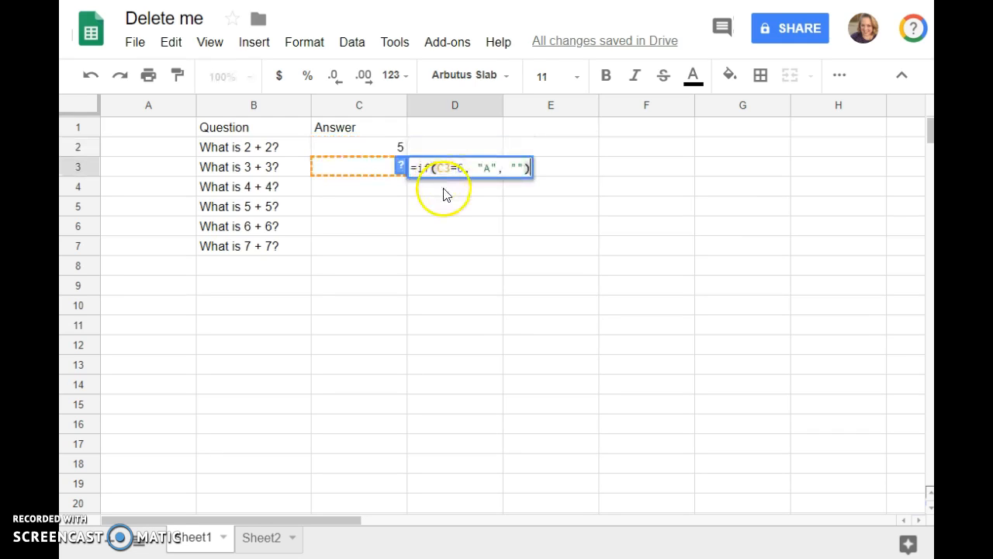
click(444, 190)
text(=if(C4=8, "P", ""))
click(441, 211)
text(=if(C5=10, "P", ""))
click(388, 148)
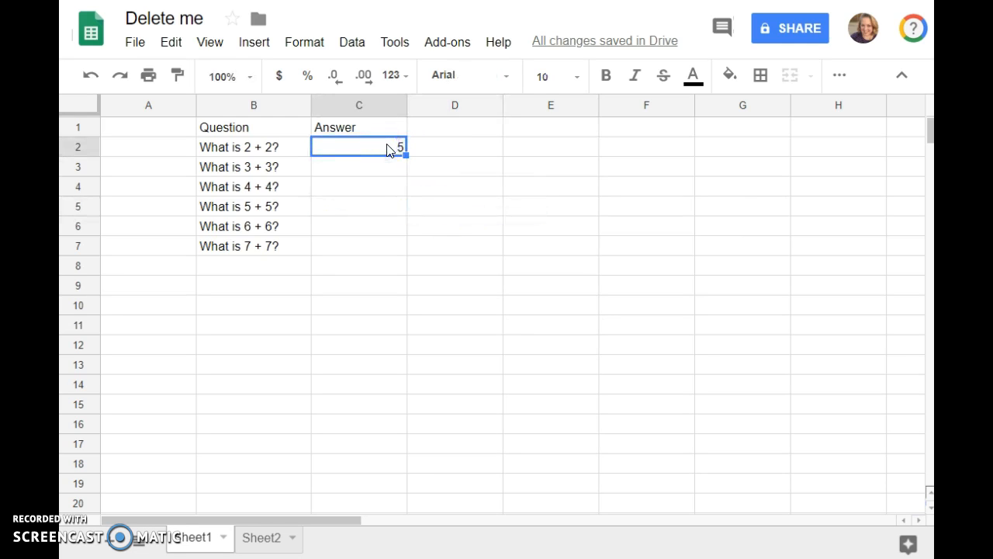
Step: Enter 4 in C2 and 6 in C3, correcting C3's mistaken 8
text(4)
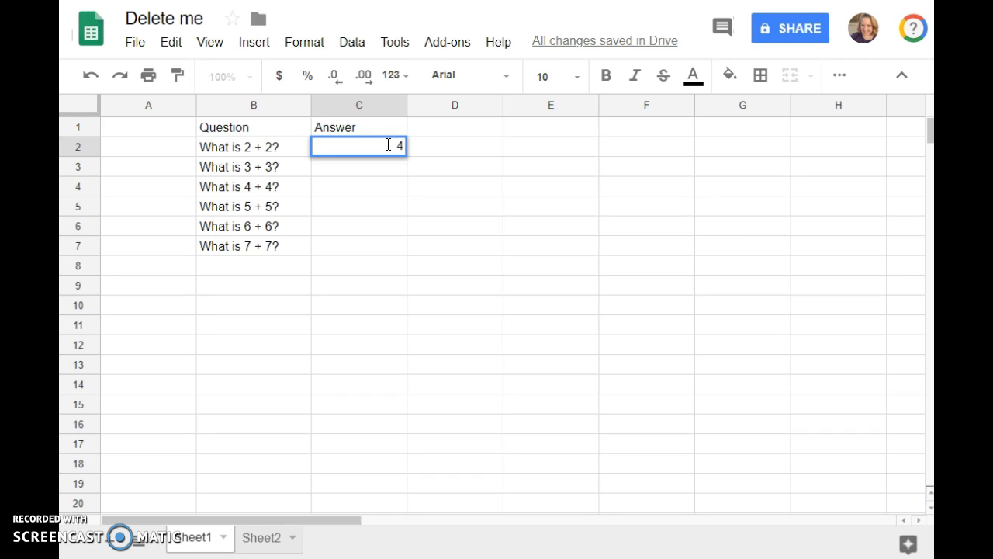
key(Return)
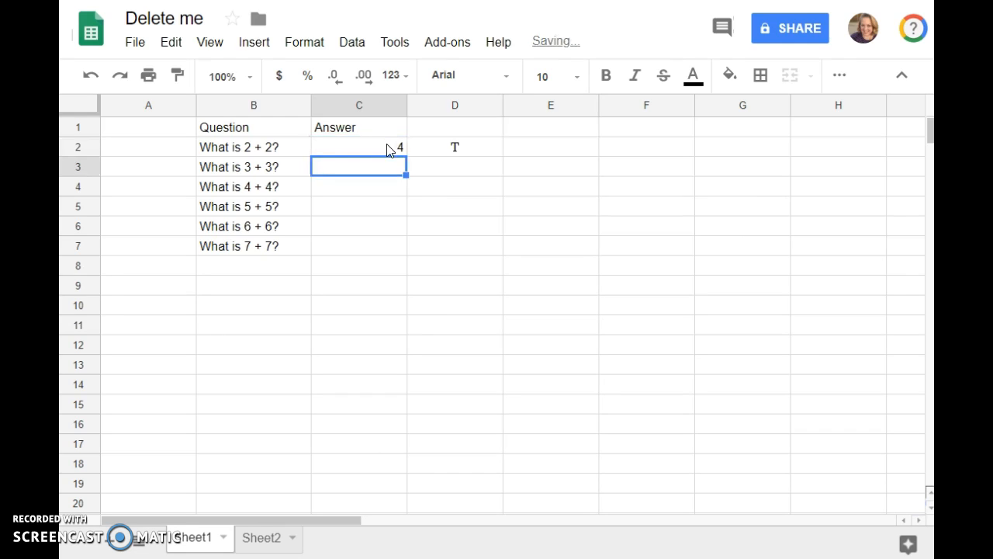
text(8)
key(Return)
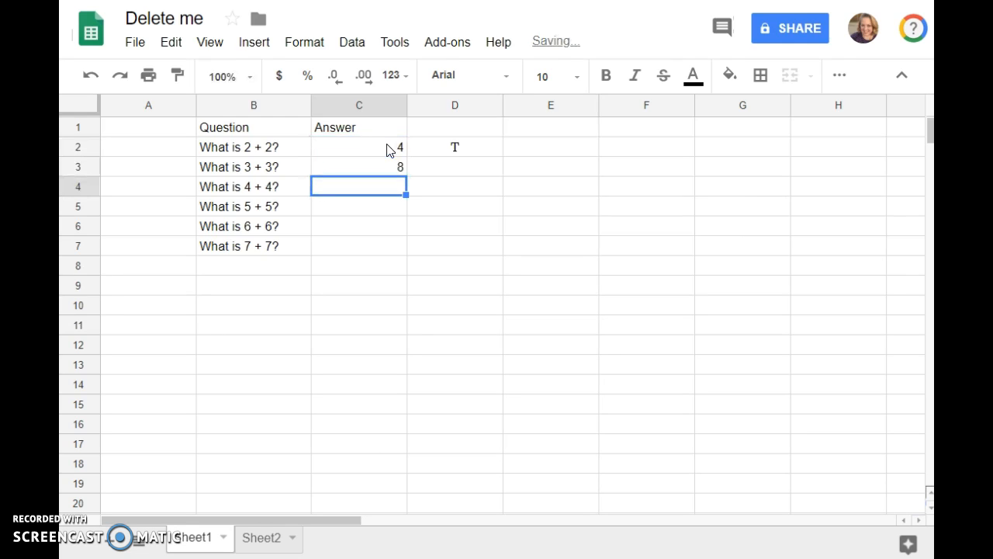
click(380, 160)
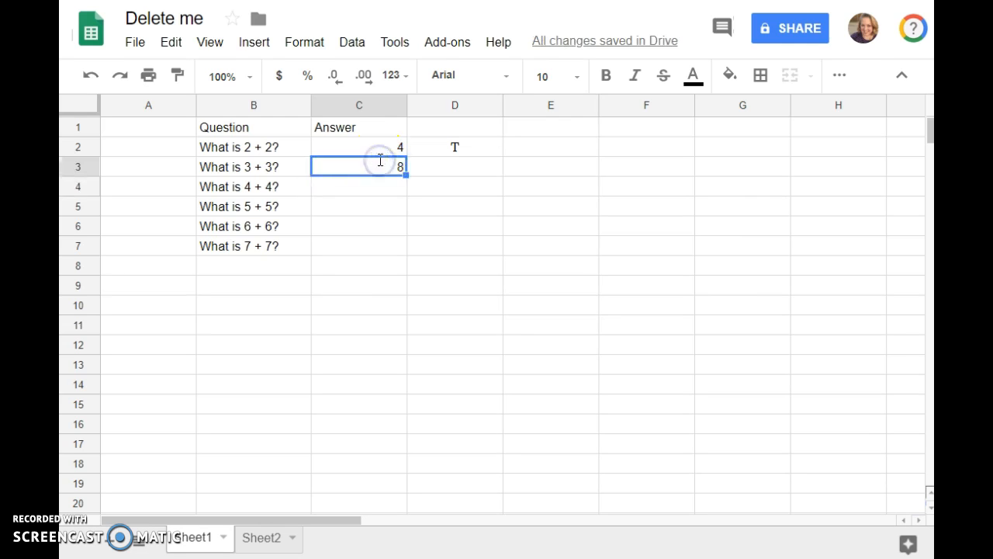
text(6)
key(Return)
Step: Enter 8, 10, 12 and 14 in C4 through C7
text(8)
key(Return)
text(10)
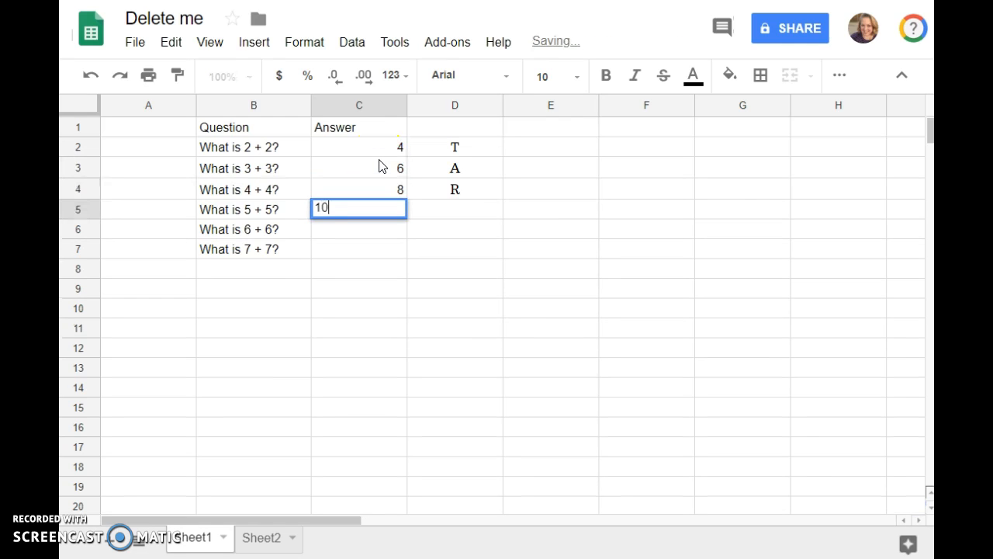
key(Return)
text(12)
key(Return)
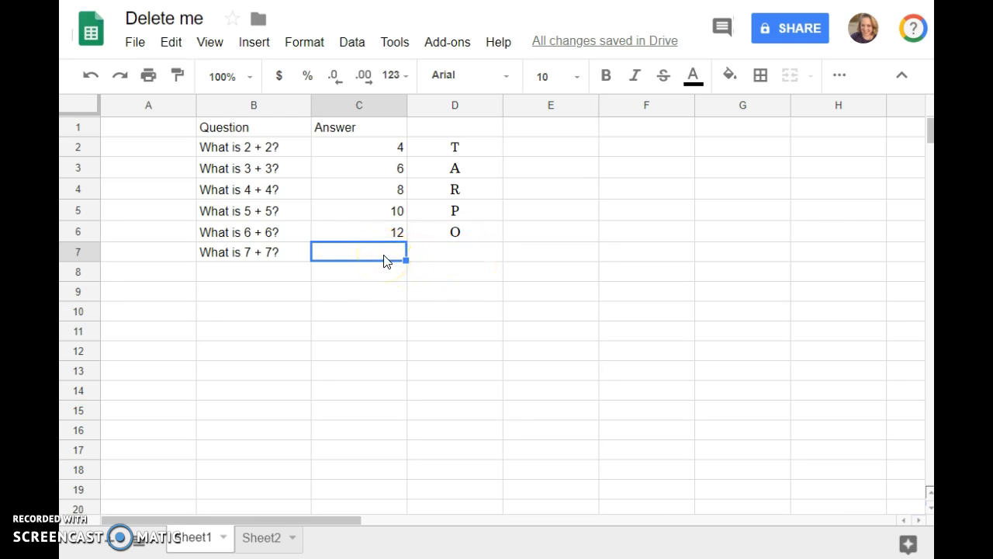
text(14)
key(Return)
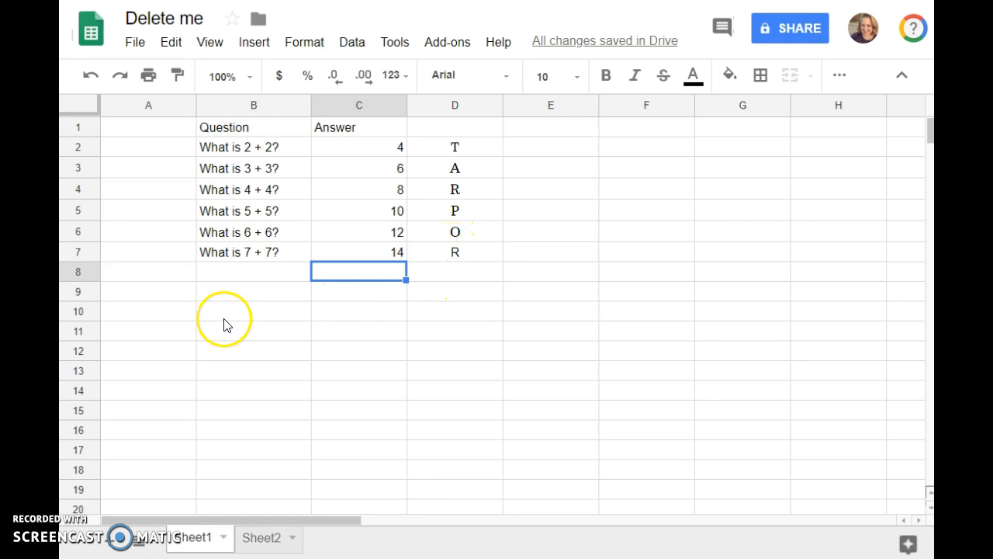
Step: Merge B10:D10 into one cell and begin editing it for the message
click(285, 309)
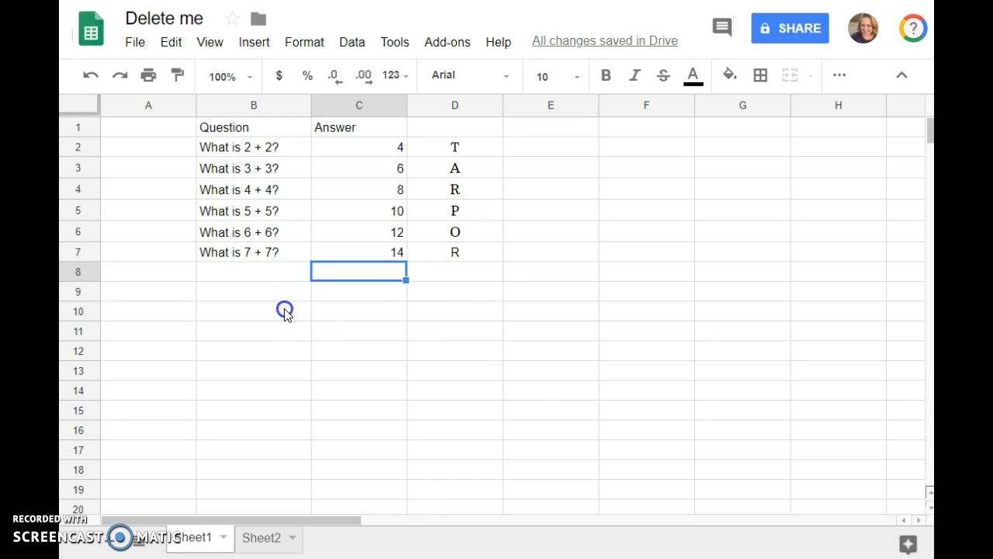
drag(285, 309, 463, 323)
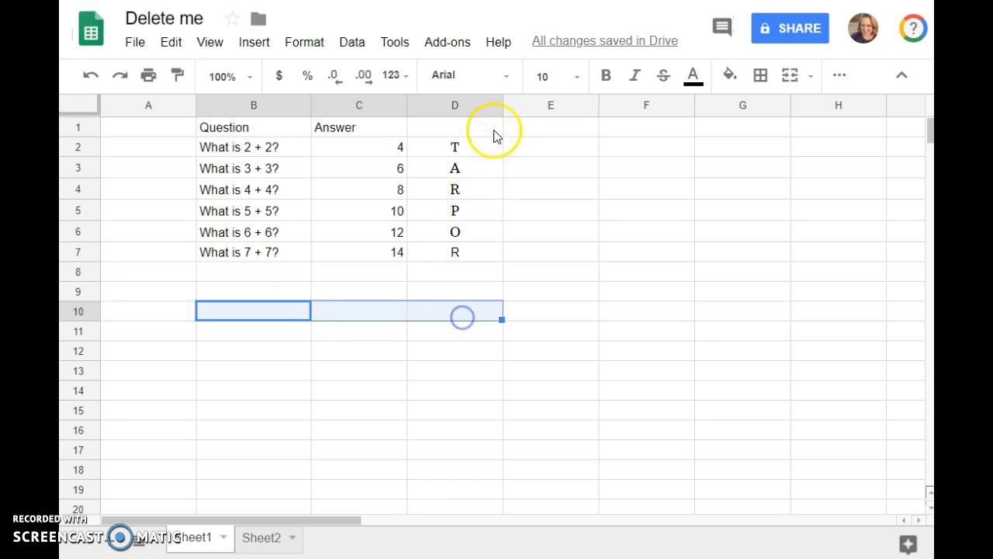
click(792, 77)
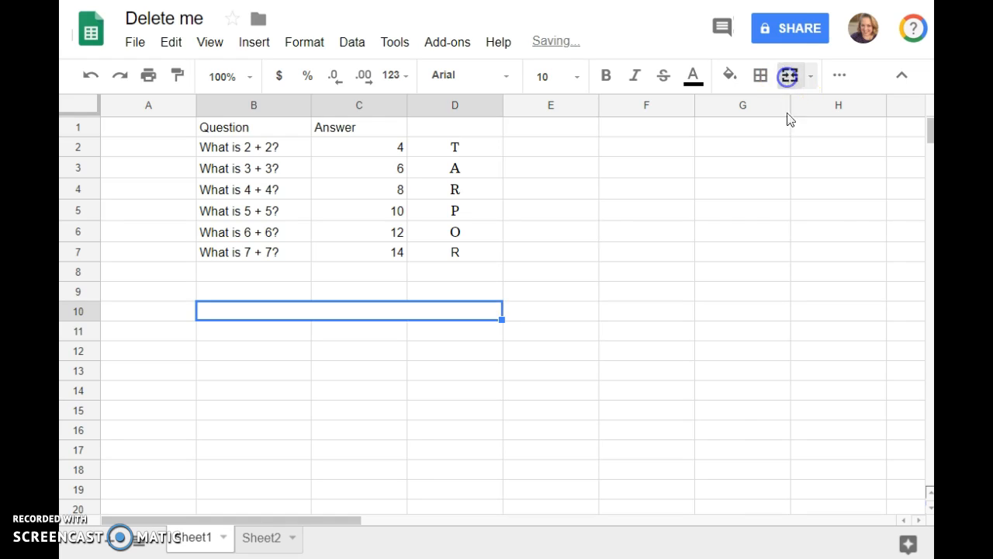
click(711, 418)
click(259, 314)
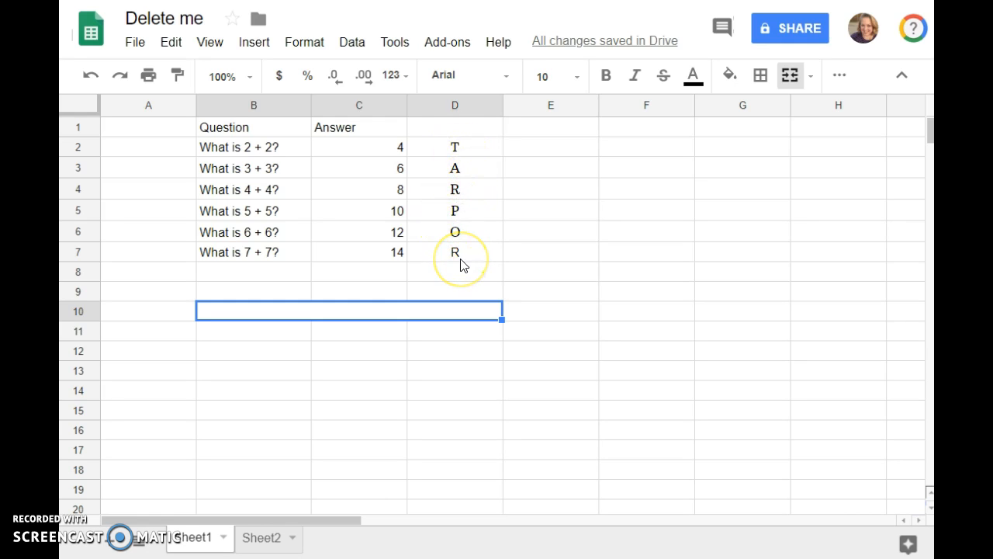
double_click(294, 314)
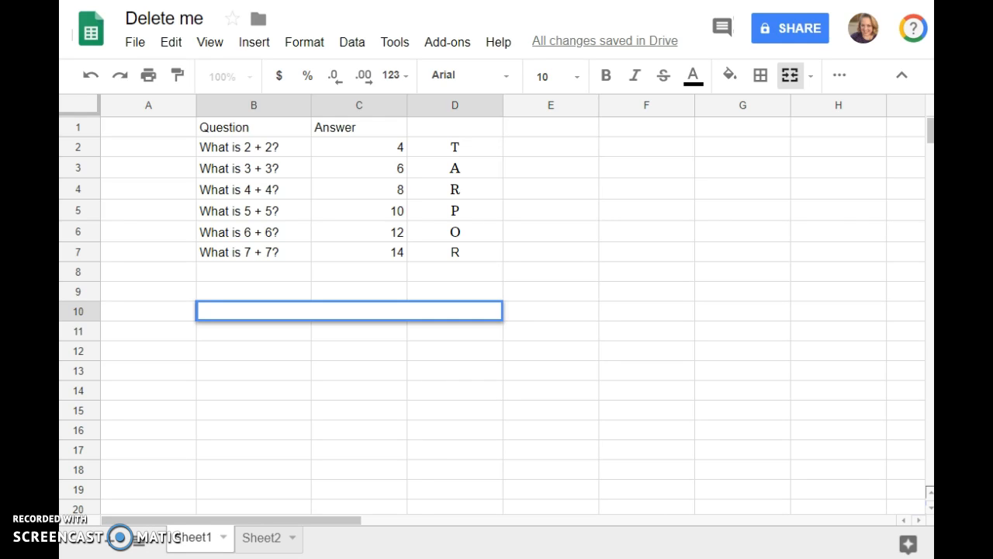
Step: Paste the IF(AND) "ReARRRRange your letters…" formula into B10, then clear C2 to test it
text(=IF(AND(D2="T",D3="A",D4="R",D5="P",D6="O",D7="R"), "ReARRRRange your letters to find the word you need.", ""))
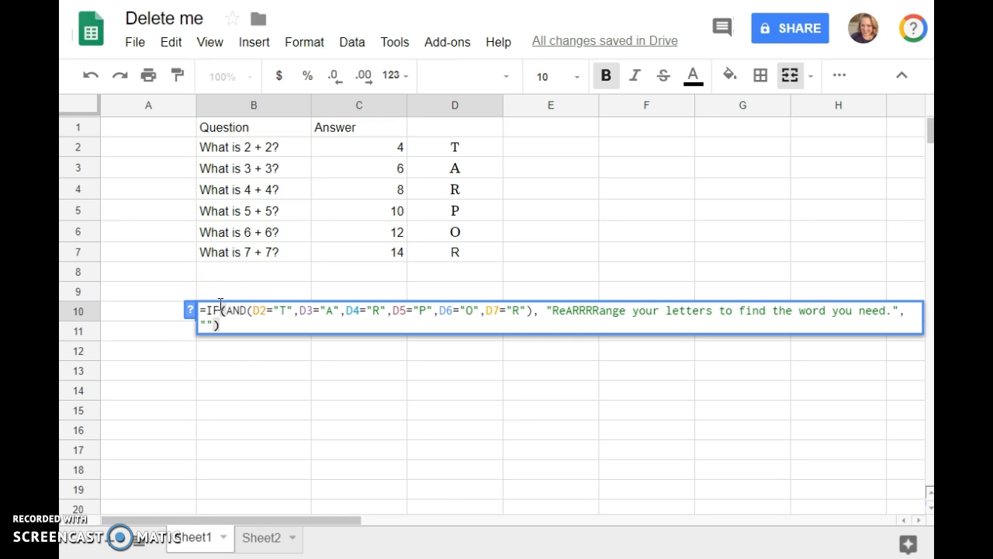
click(222, 311)
click(201, 311)
click(255, 316)
click(425, 358)
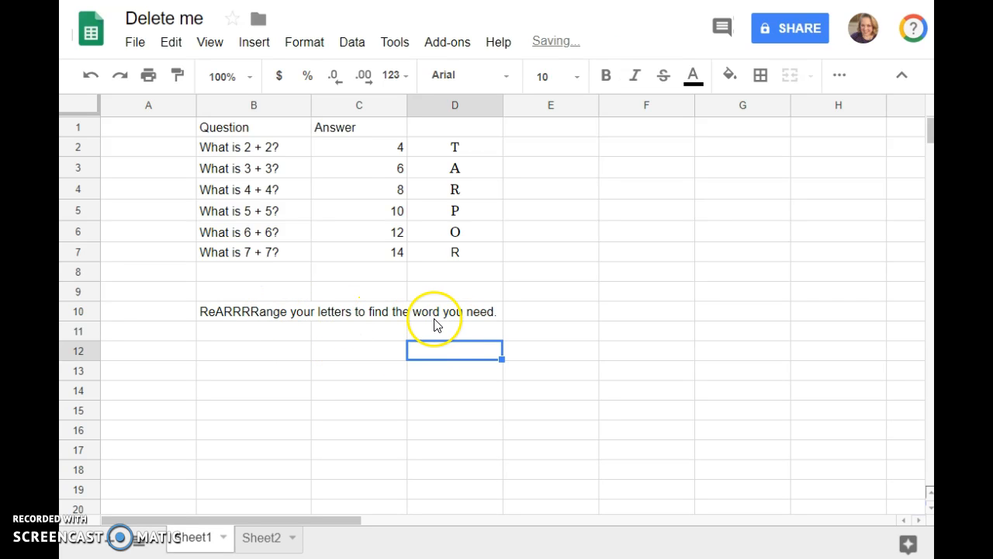
click(392, 155)
key(Delete)
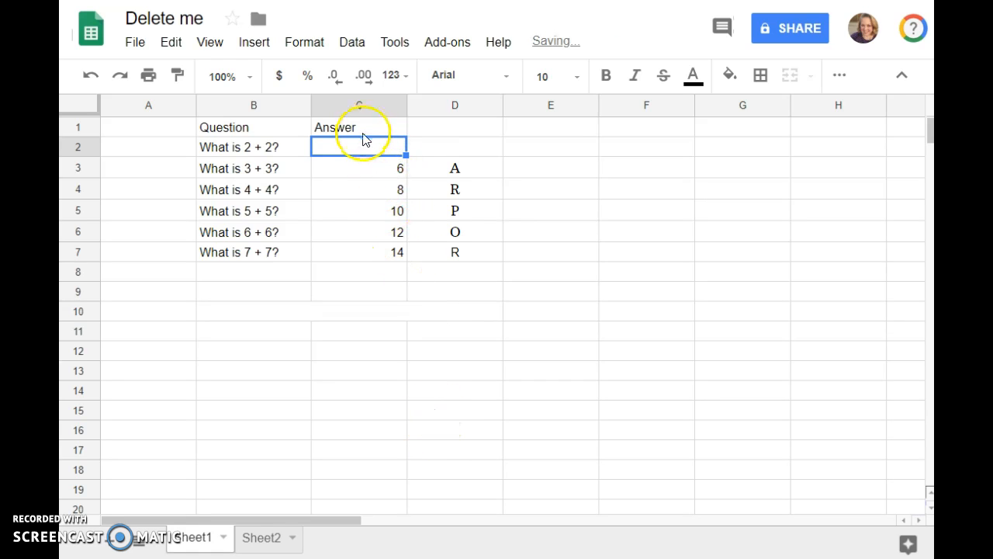
Step: Re-enter 4 in C2 so T and the ReARRRRange message reappear
text(4)
click(402, 256)
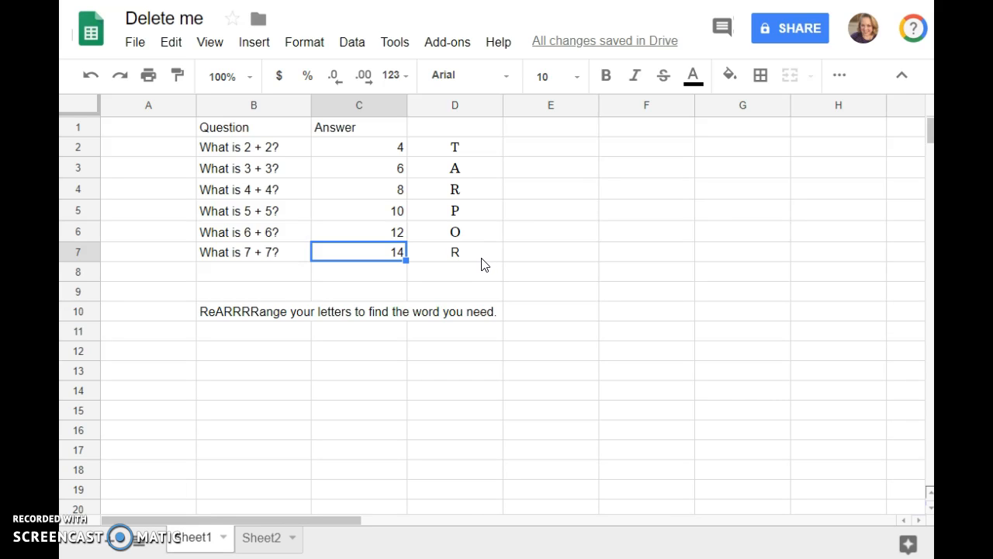
Step: Open B10's =IF(AND(D2="T",…,D7="R"), message, "") formula for editing
double_click(278, 318)
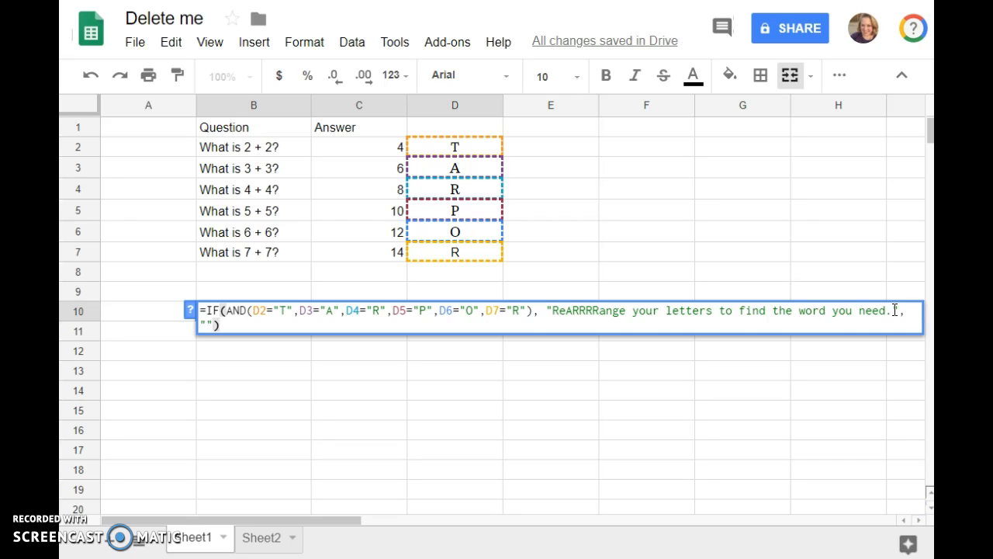
click(547, 310)
text(HYPERLIN)
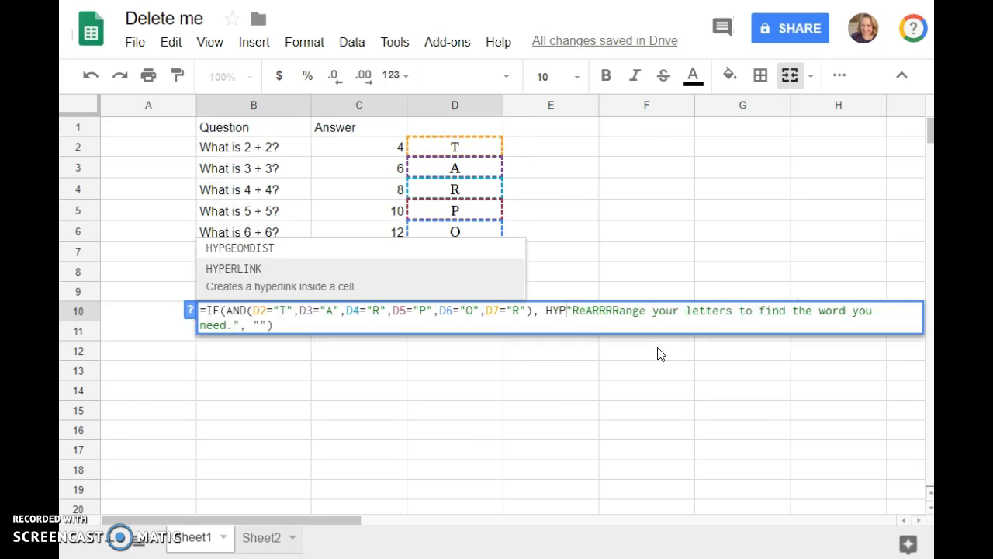
text(K)
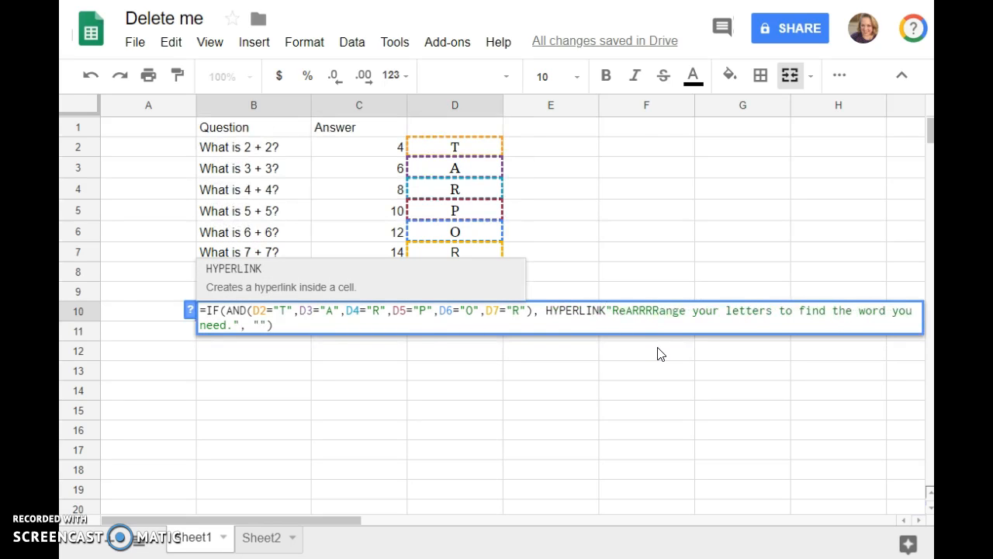
text(()
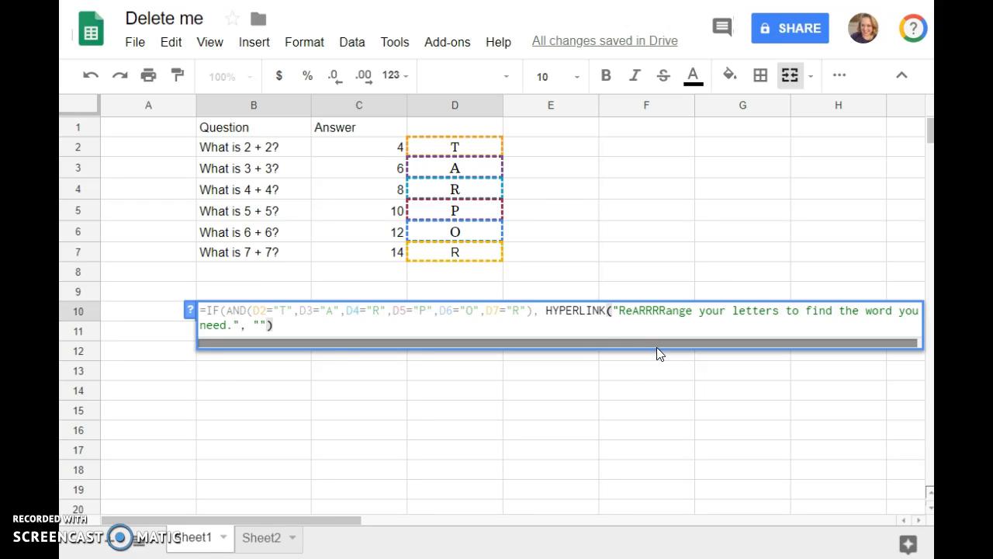
click(241, 325)
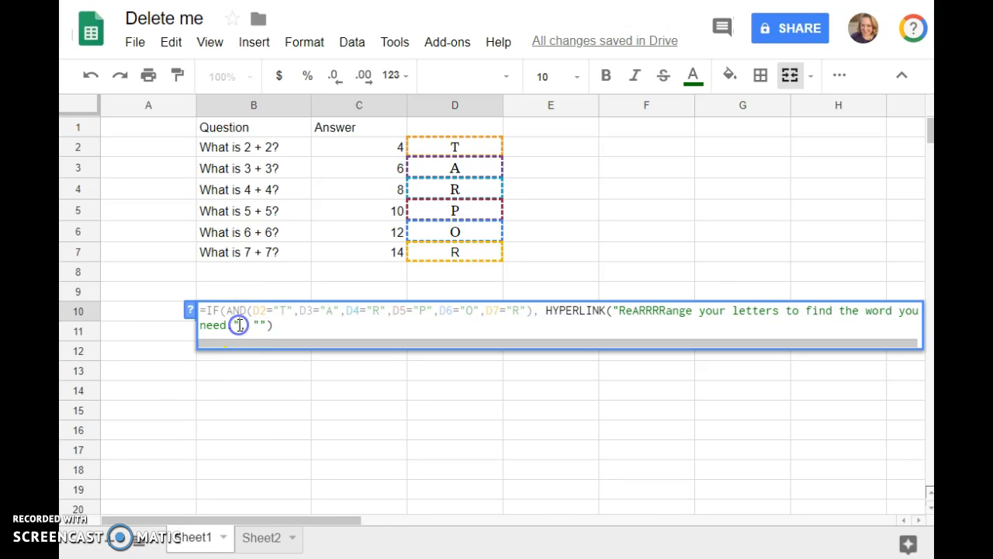
text())
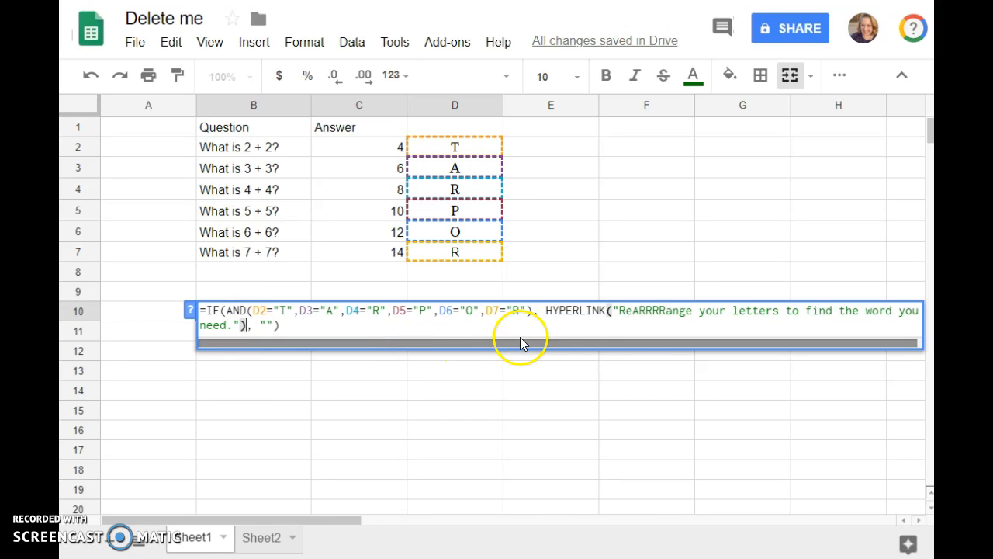
click(611, 310)
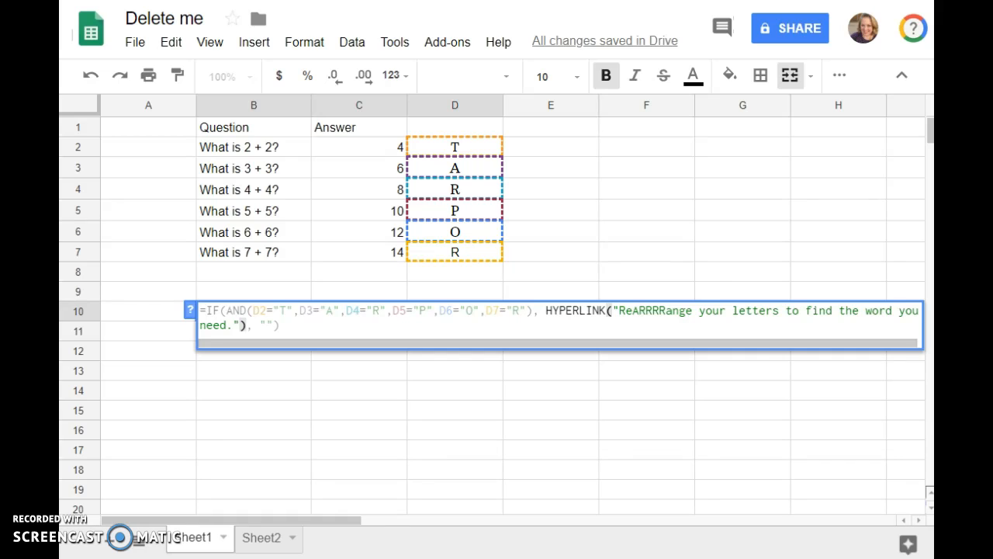
click(692, 318)
click(611, 313)
text("http://viewpure.com/VBip8ralWk0?start=0&end=0",)
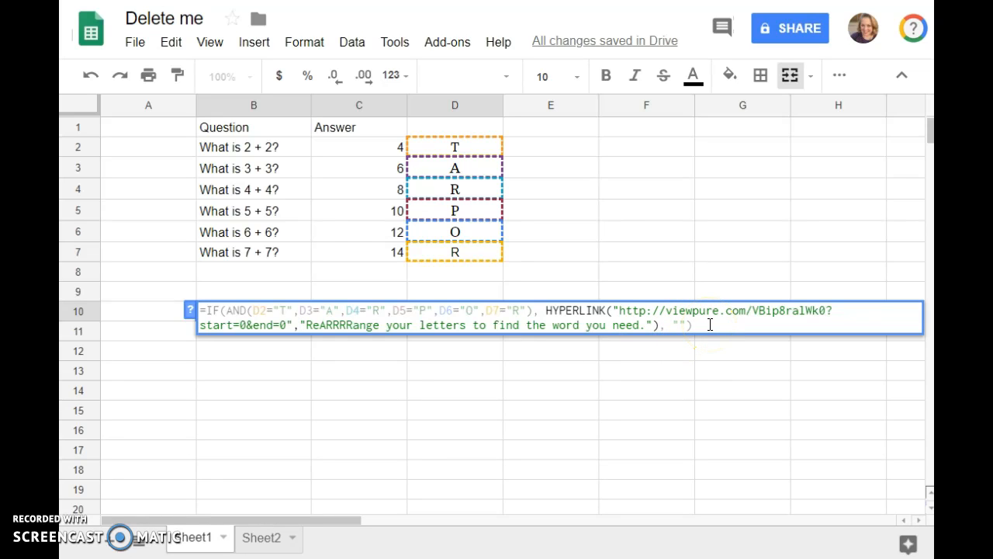
key(Return)
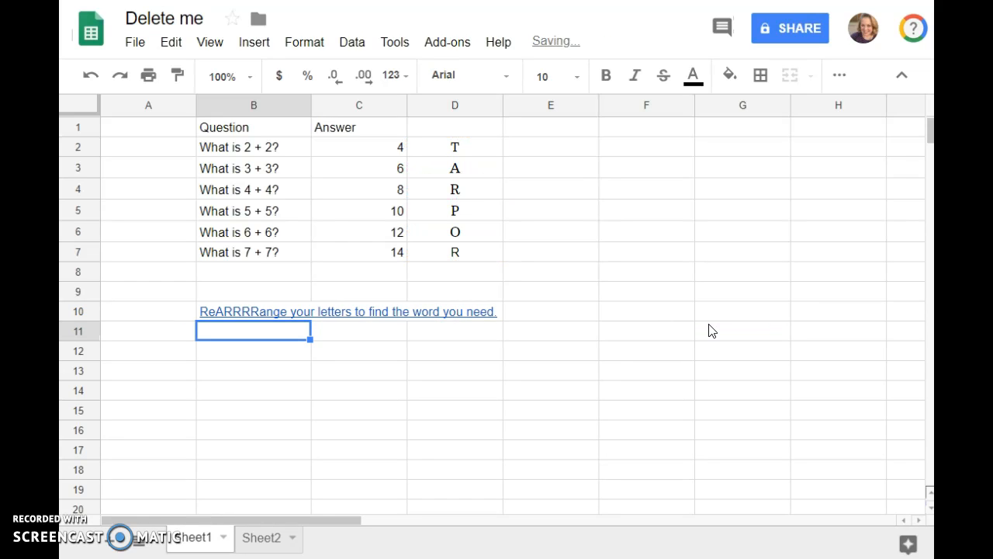
Step: Delete C2's answer and re-enter 4, confirming T and the link return
click(388, 132)
click(390, 149)
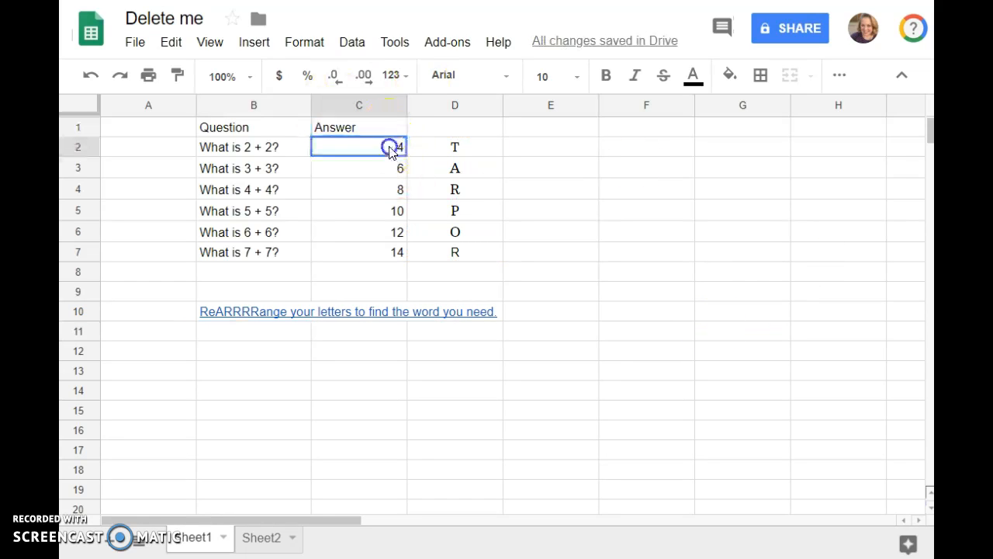
key(Delete)
click(388, 175)
click(390, 147)
text(4)
click(397, 199)
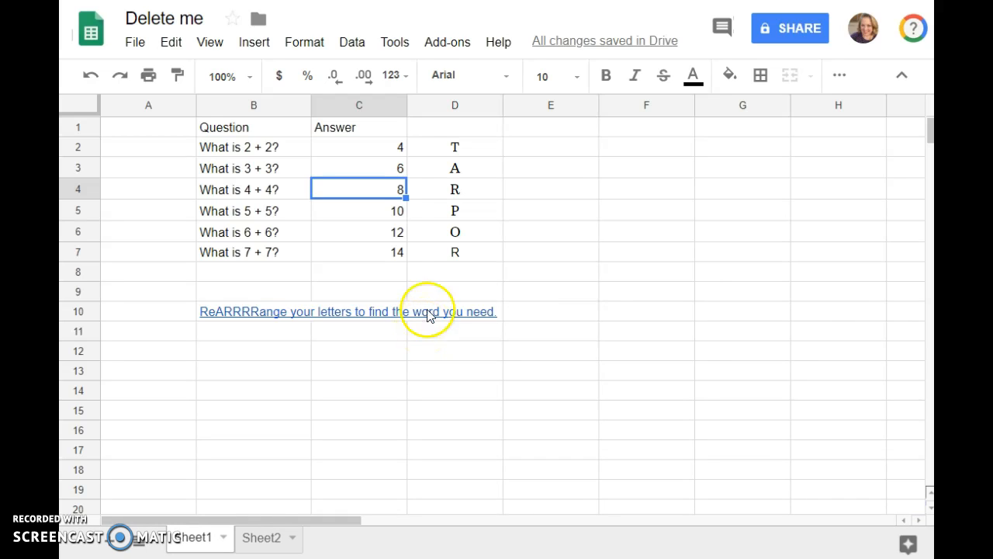
Step: Check the B10 link's viewpure address, then select C2 again
mouse_move(431, 313)
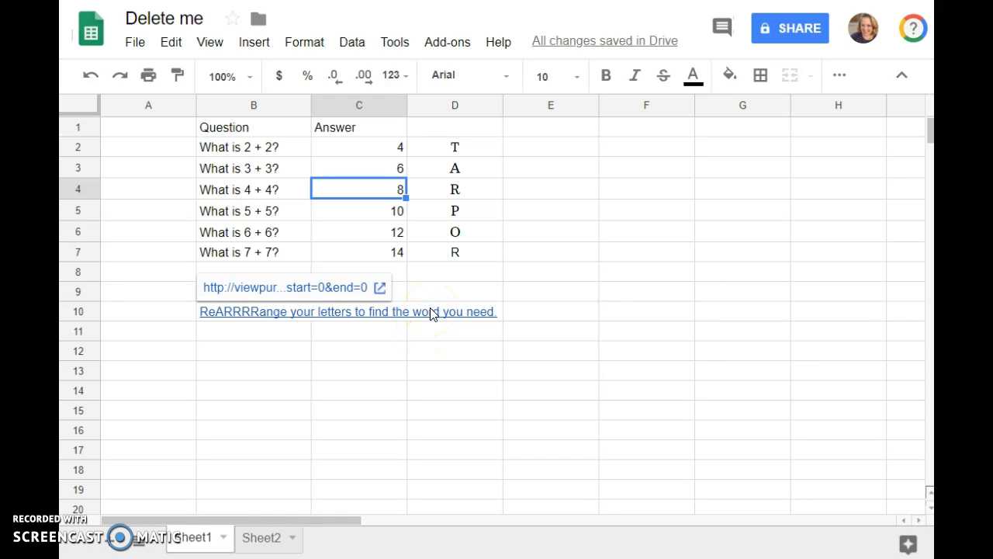
click(377, 149)
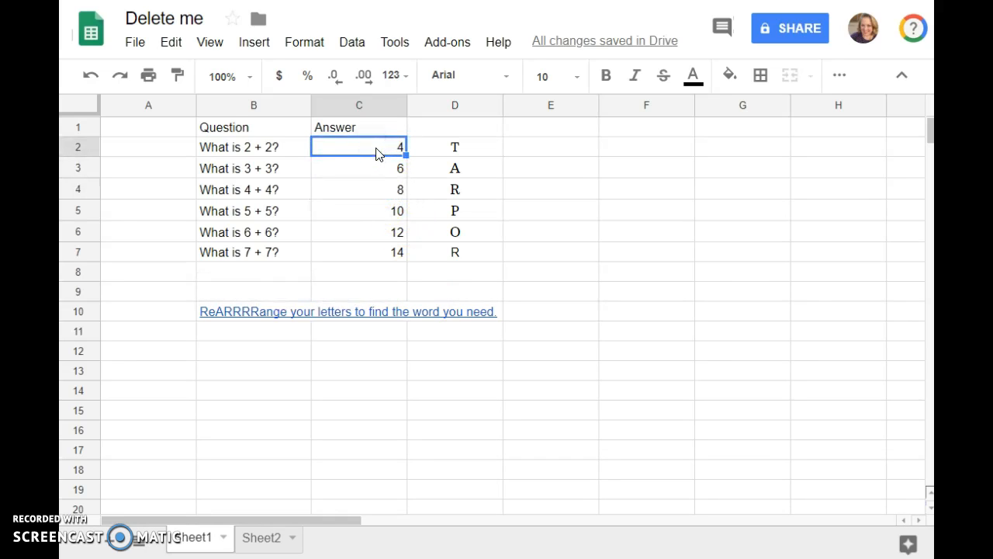
click(373, 152)
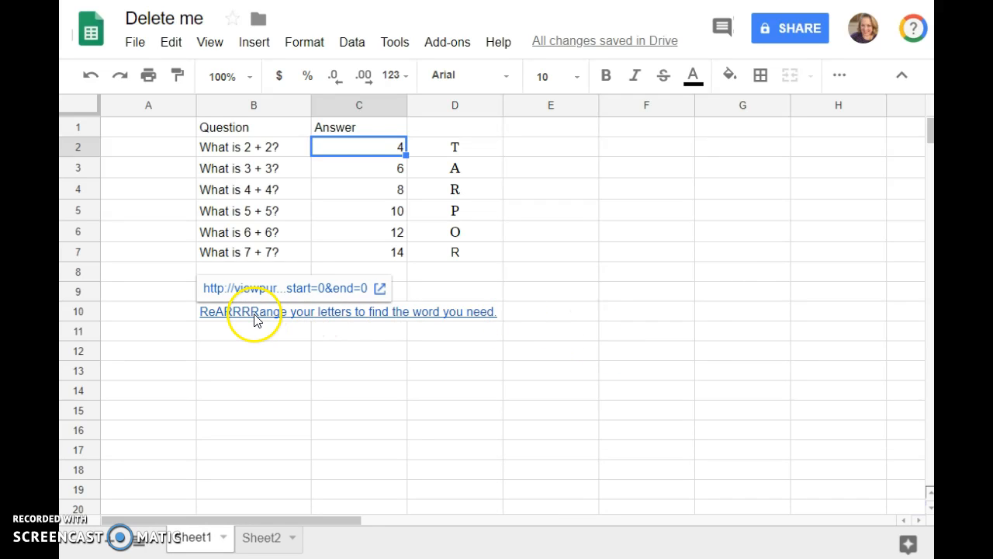
key(Delete)
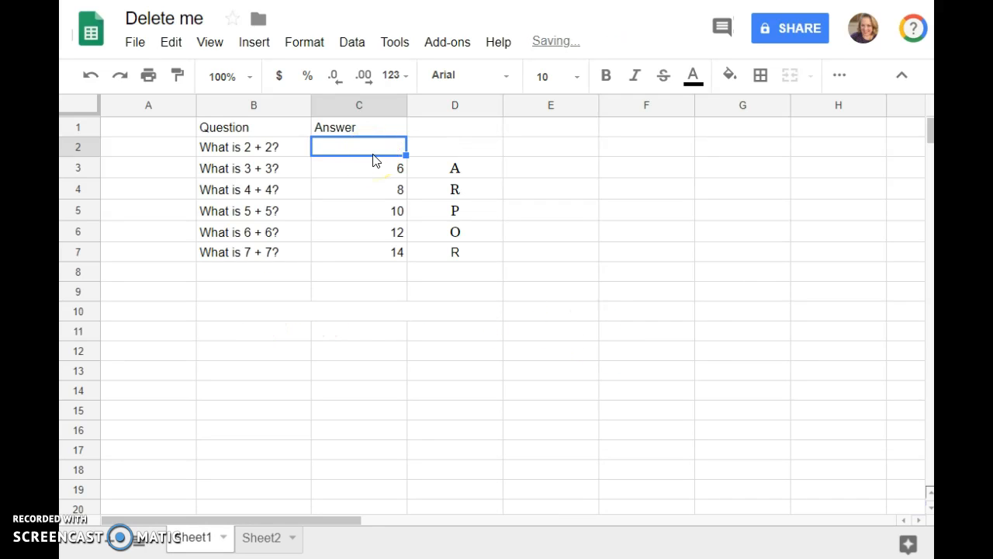
click(410, 189)
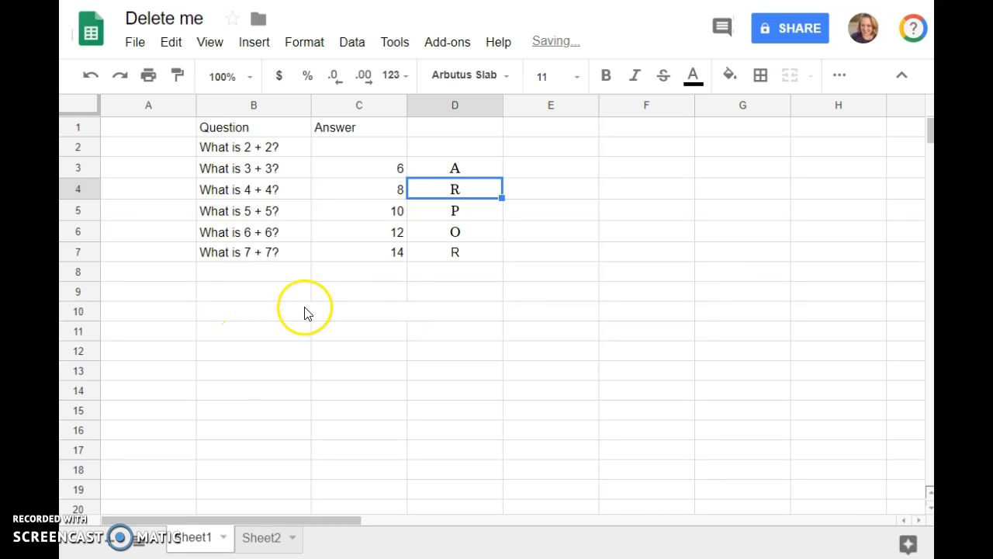
click(274, 308)
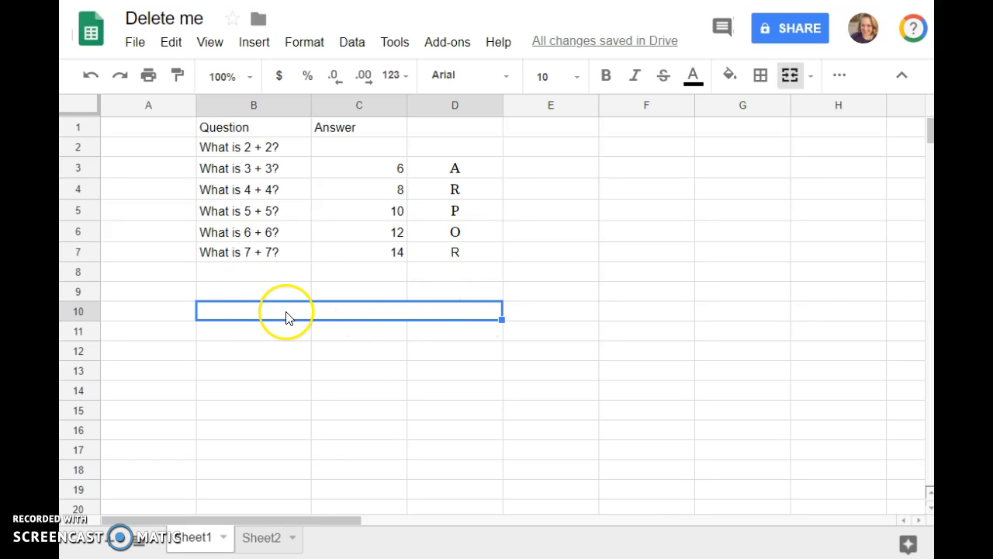
double_click(285, 312)
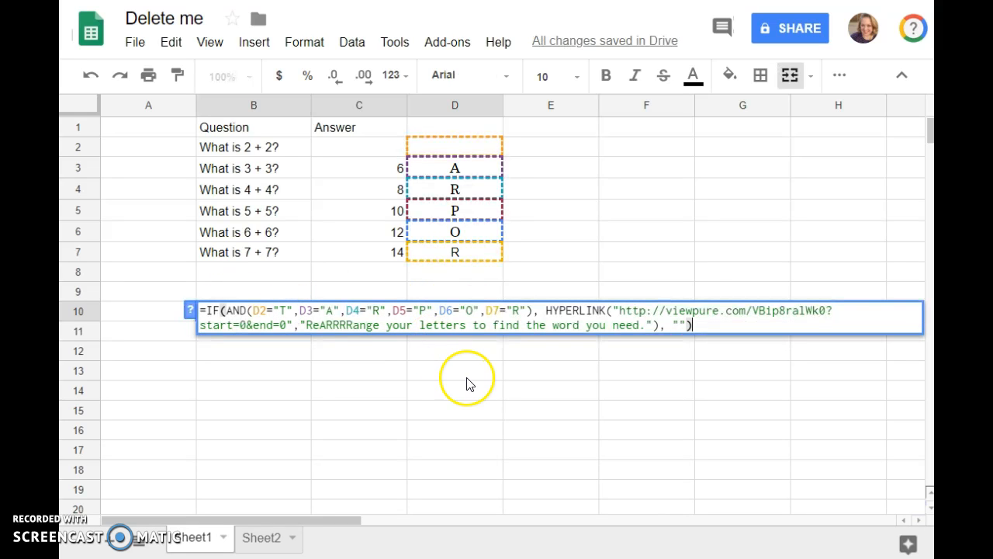
click(466, 379)
click(266, 308)
double_click(256, 310)
click(426, 368)
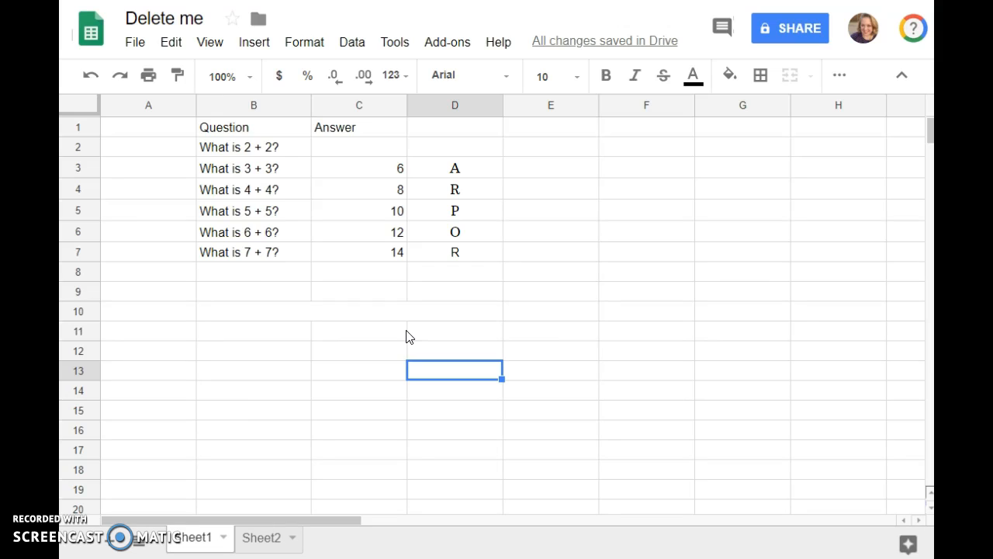
Step: Fill A8:E11 and A1:A7 with black
drag(166, 273, 549, 332)
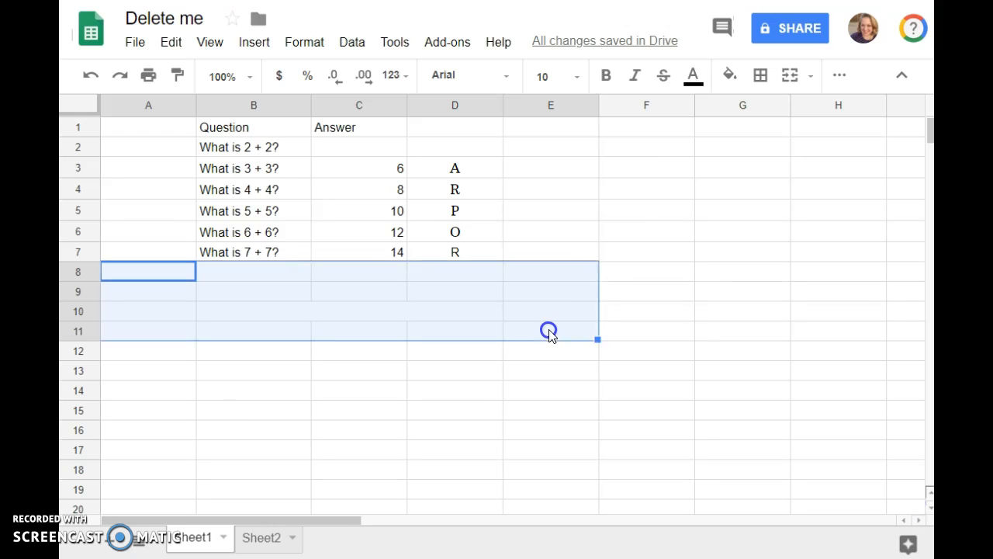
click(729, 74)
click(544, 137)
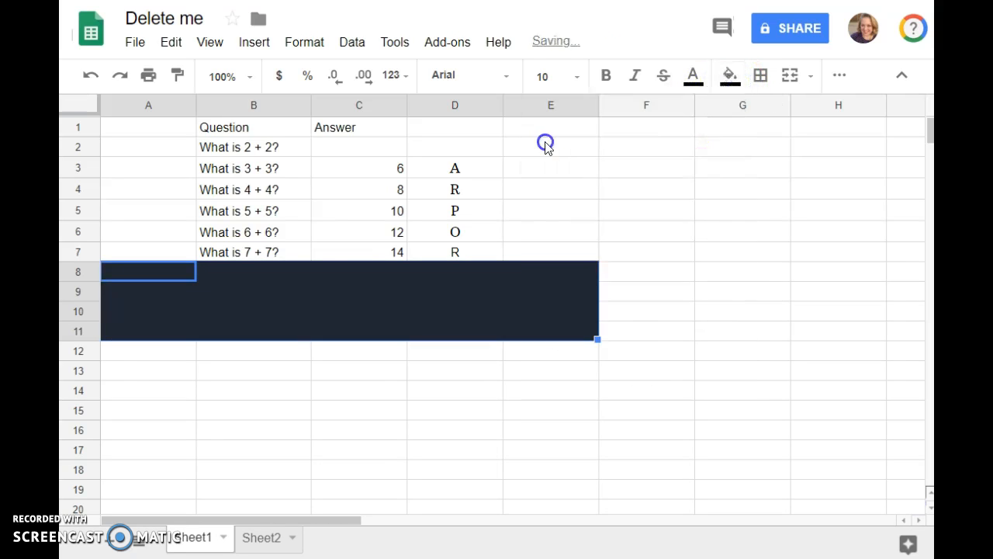
click(480, 398)
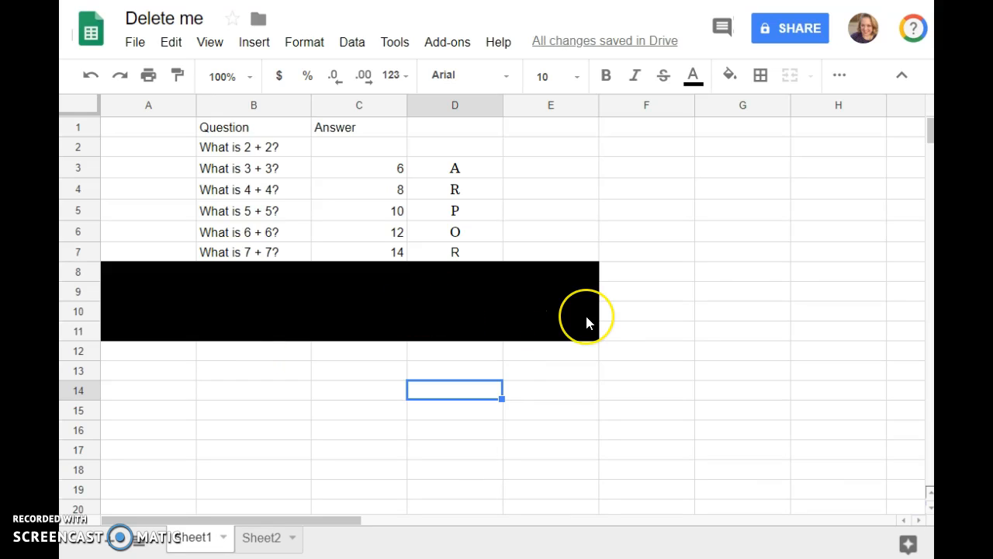
drag(159, 128, 170, 256)
click(729, 74)
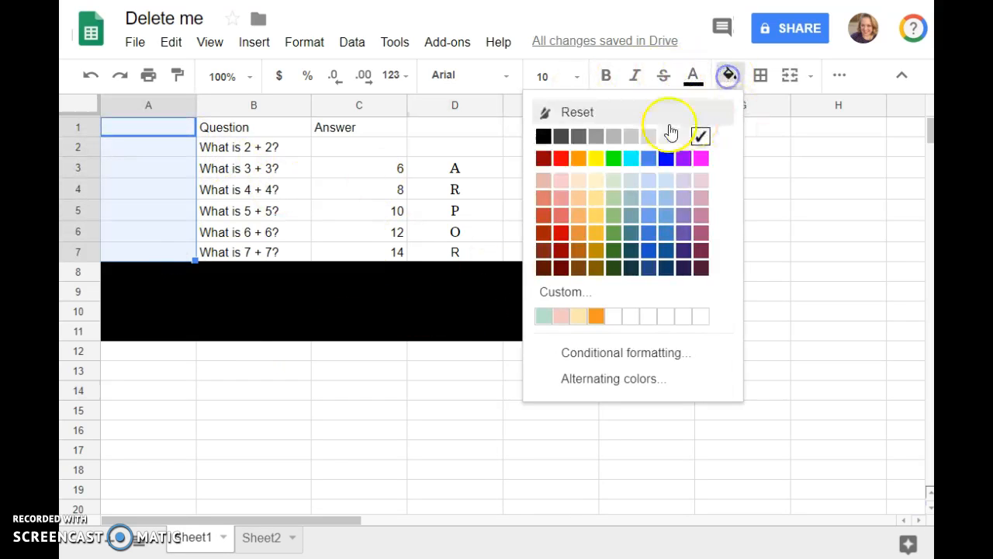
click(539, 134)
Step: Fill E1:E7 dark and D1:D7 black to hide the letters
drag(531, 133, 538, 253)
click(729, 74)
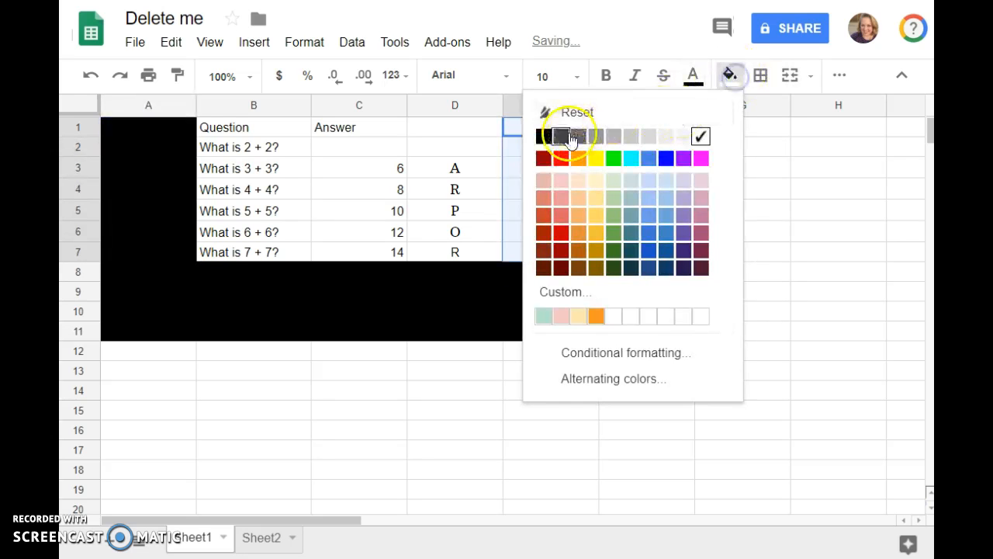
click(561, 136)
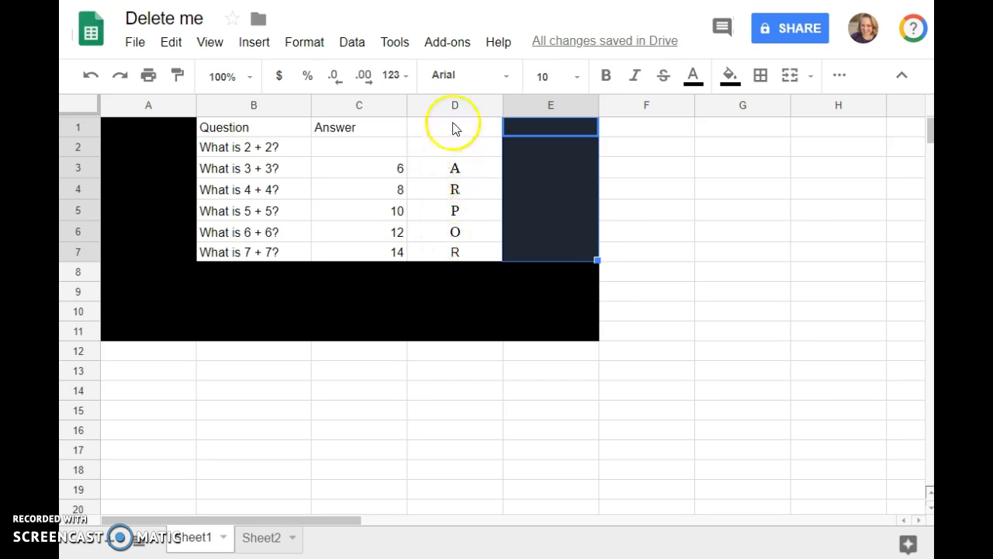
drag(464, 133, 457, 253)
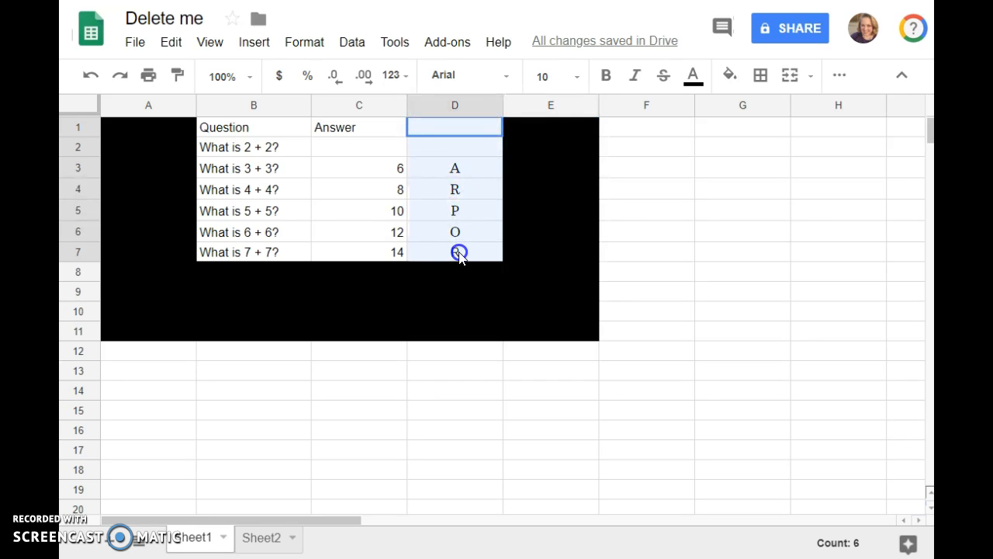
click(729, 75)
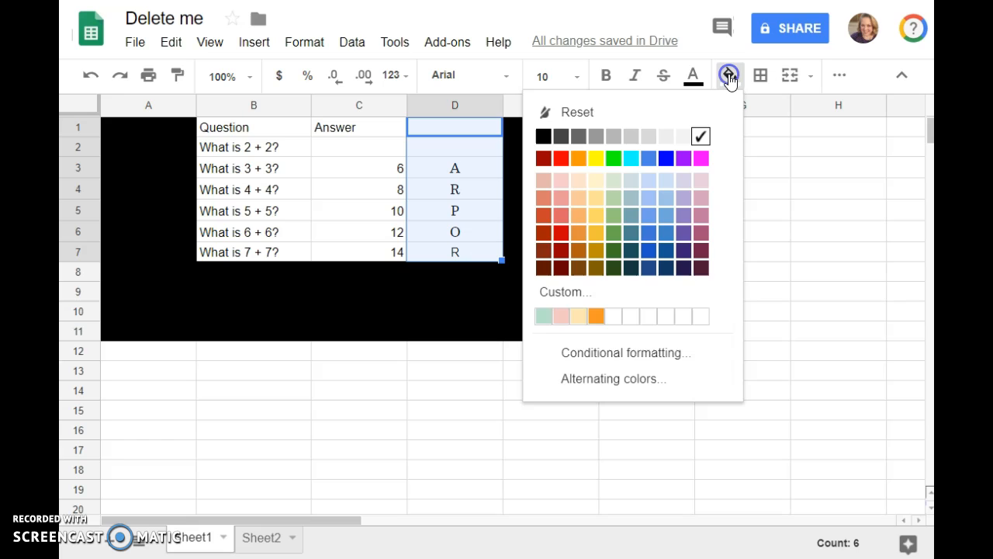
click(543, 137)
Step: Inspect the blacked-out cells and select the letter cells D2:D7
click(509, 196)
click(470, 170)
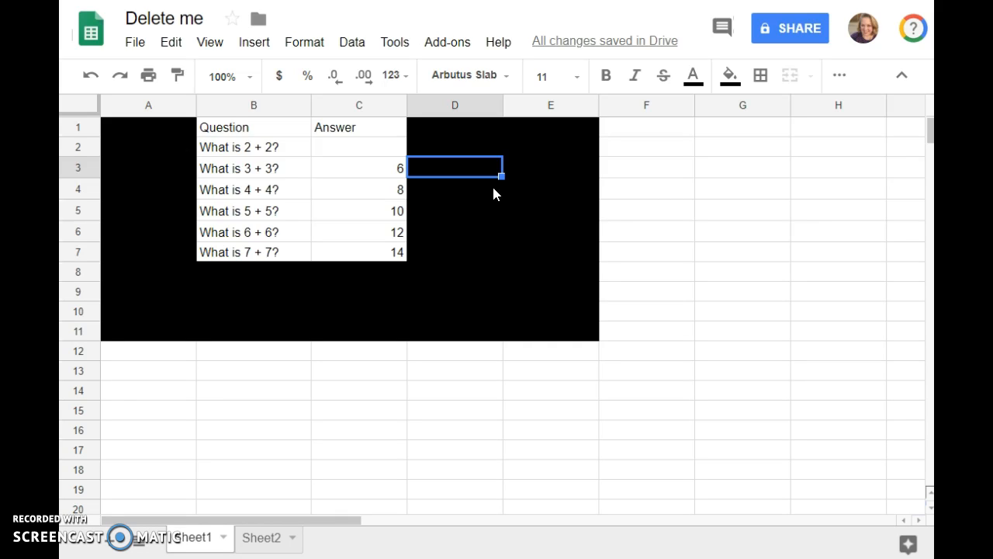
click(472, 188)
drag(455, 154, 458, 256)
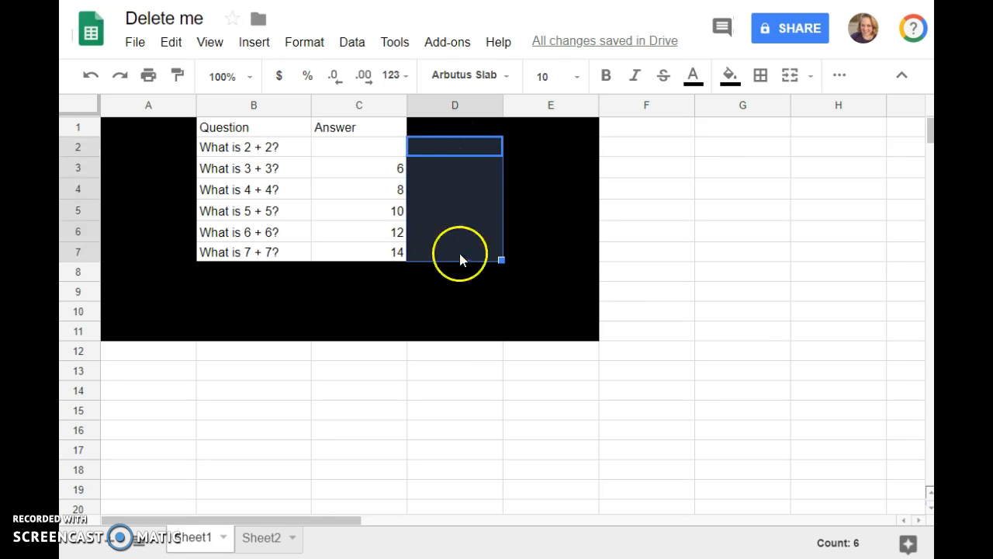
Step: Save the green 'Cell is not empty' rule on D2:D7, showing the letters A, R, P, O, R
click(307, 43)
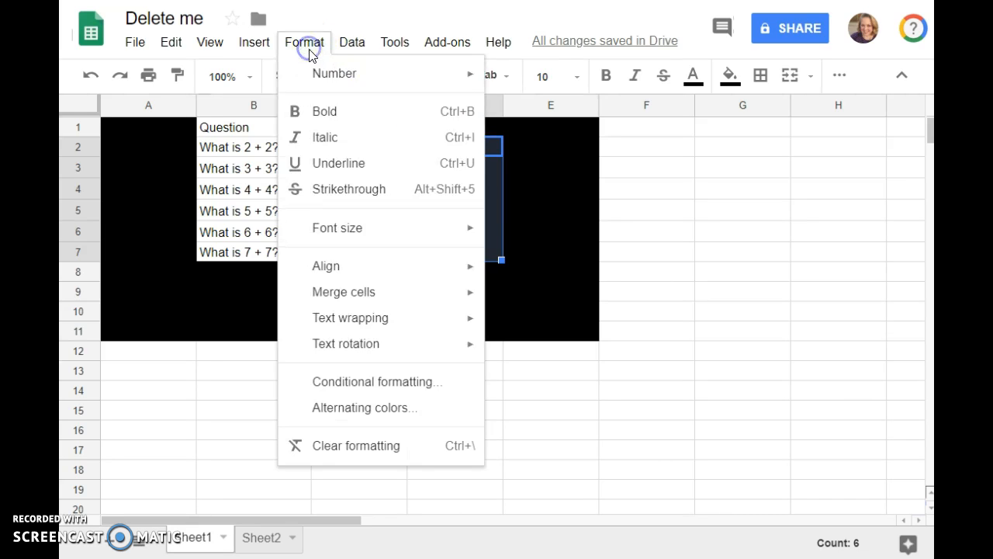
click(365, 382)
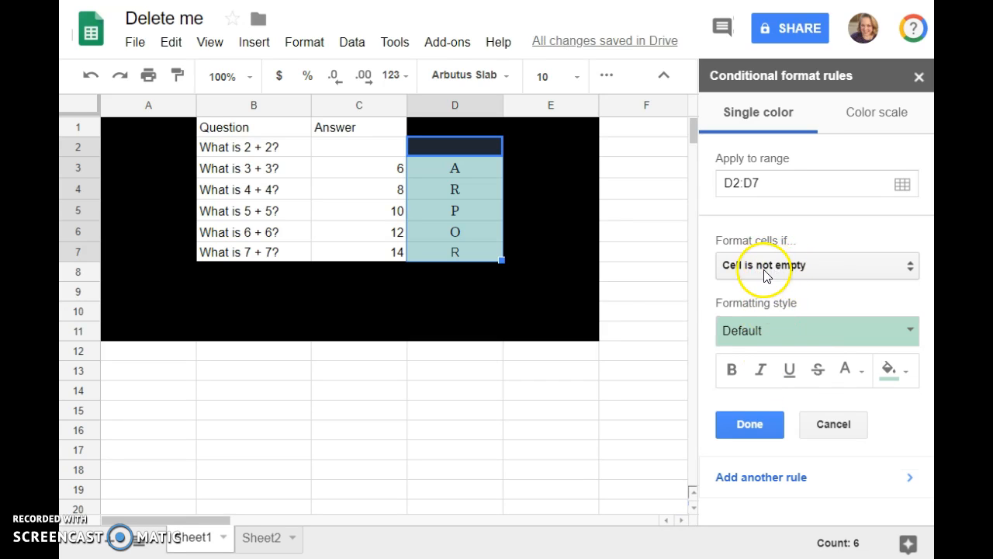
click(754, 423)
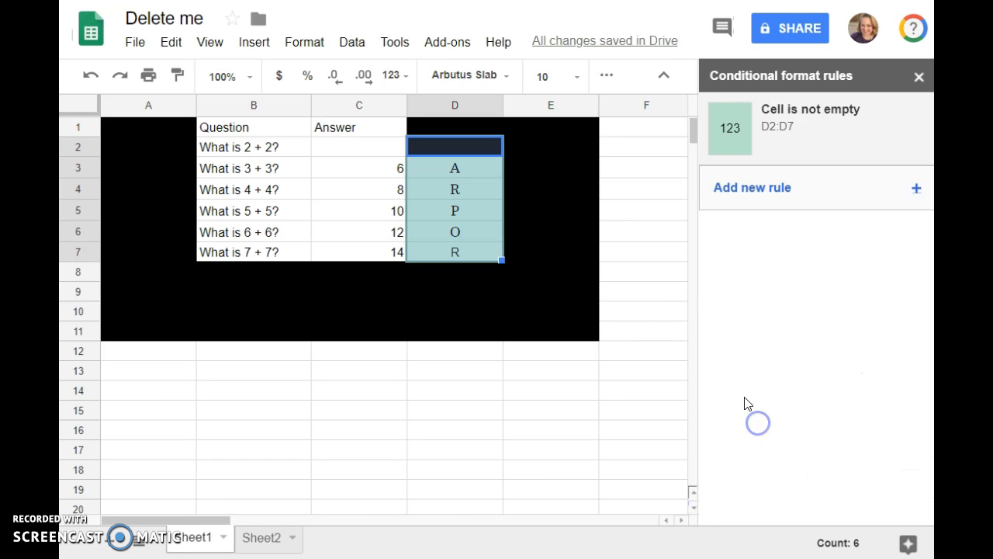
click(595, 275)
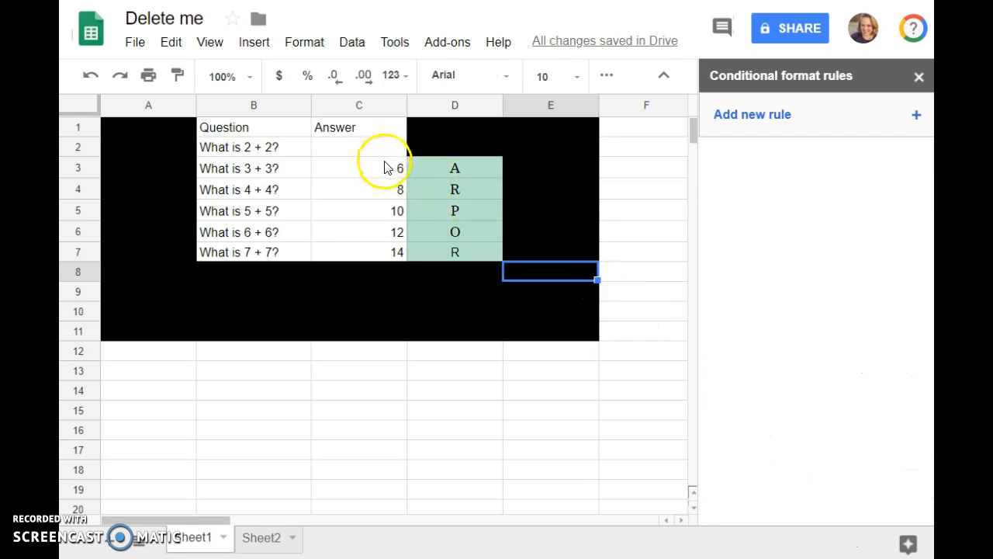
Step: Clear the answers in C3:C7 so the revealed letters disappear
drag(384, 169, 380, 250)
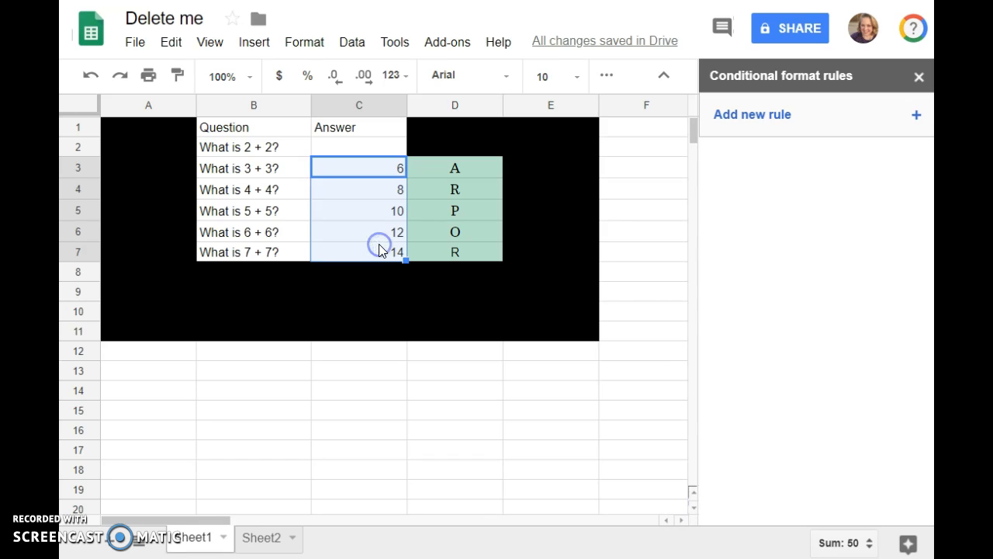
key(Delete)
click(401, 287)
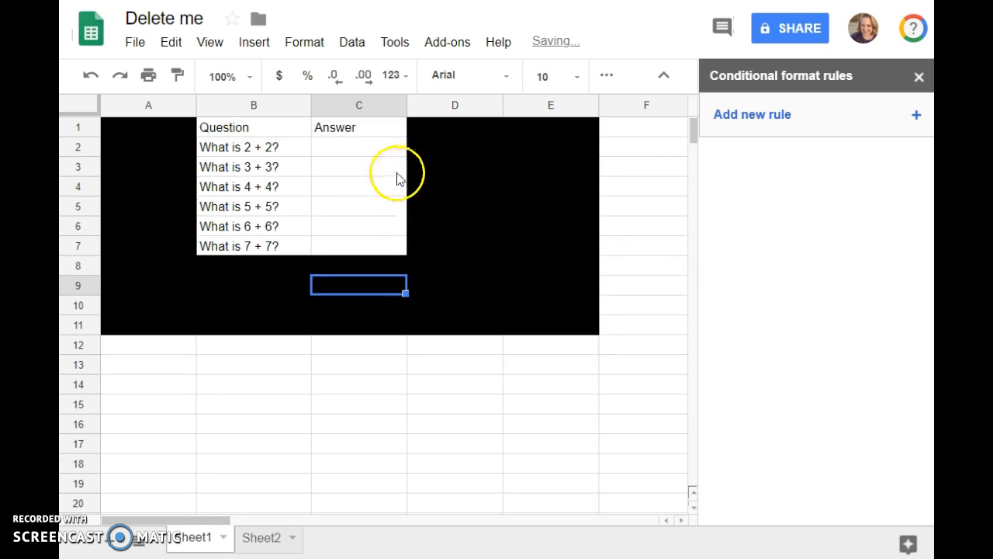
Step: Enter the answers 4, 6, 8, 10, 12 and 14 down C2:C7
click(332, 150)
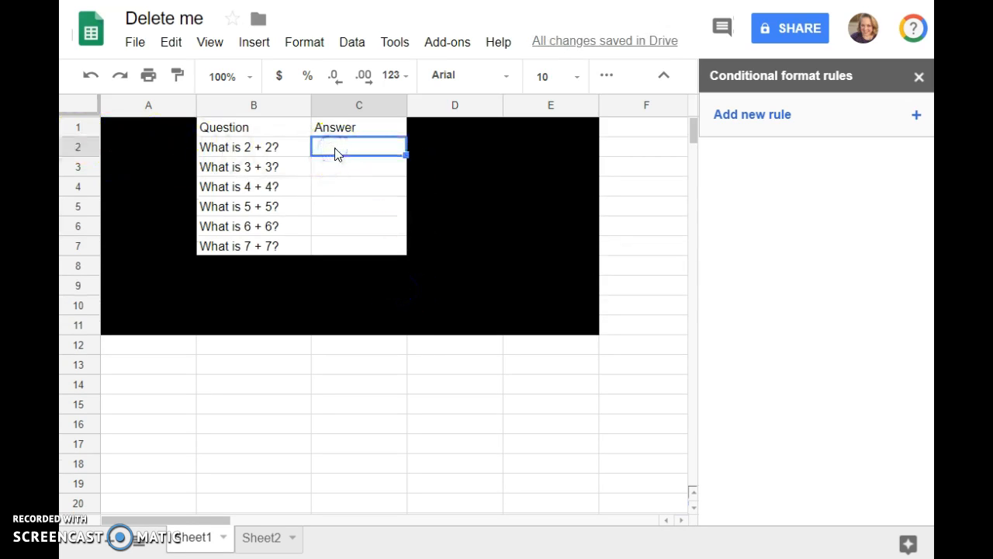
text(4)
key(Return)
text(6)
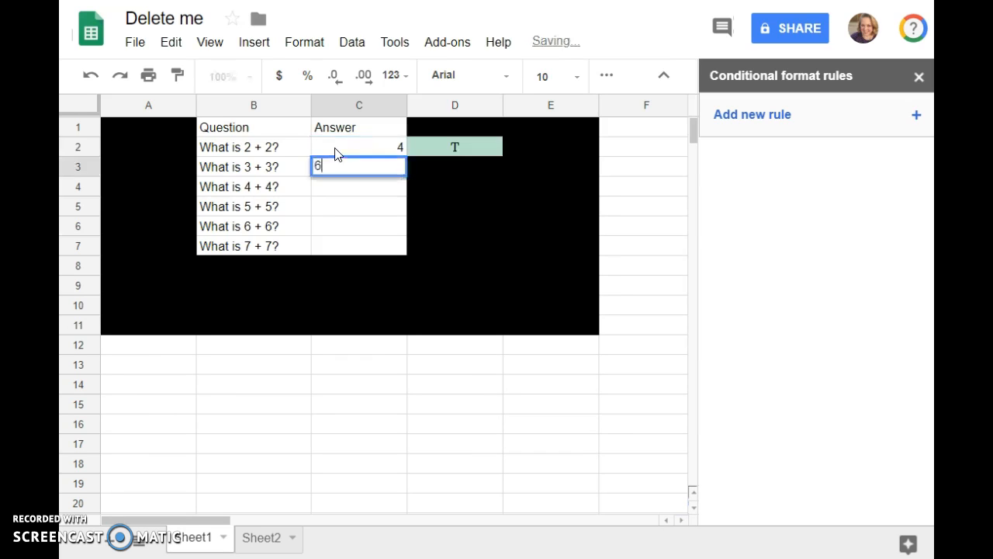
key(Return)
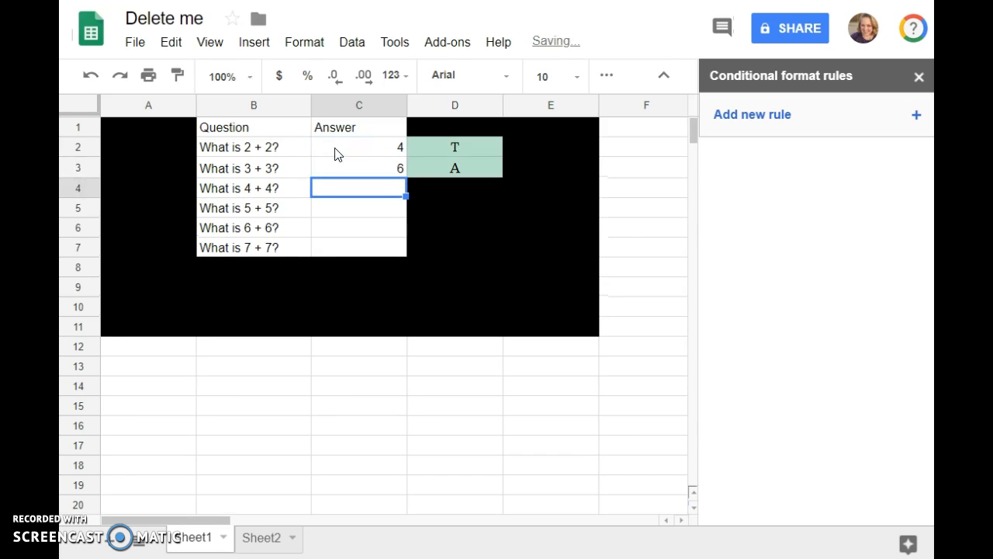
text(8)
key(Return)
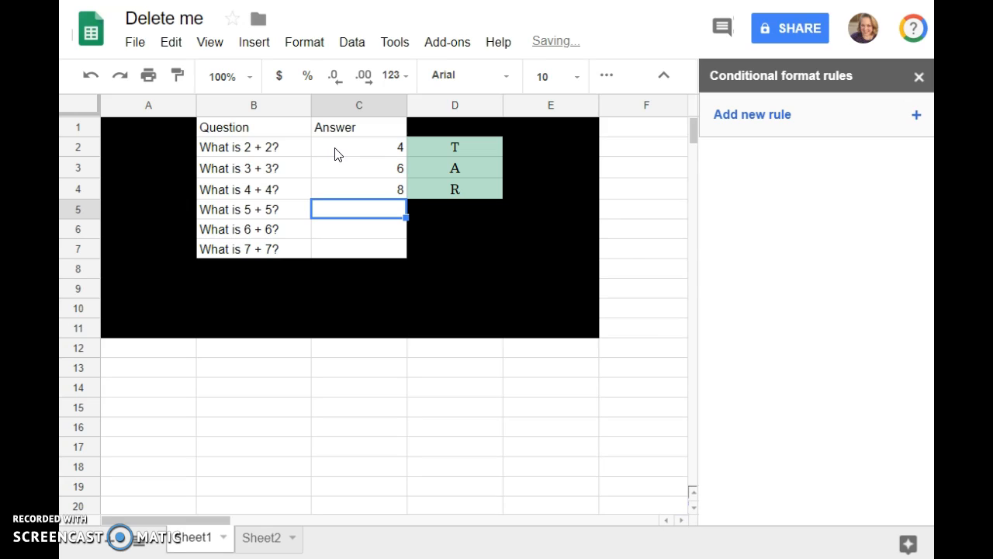
text(10)
key(Return)
text(12)
key(Return)
text(14)
key(Return)
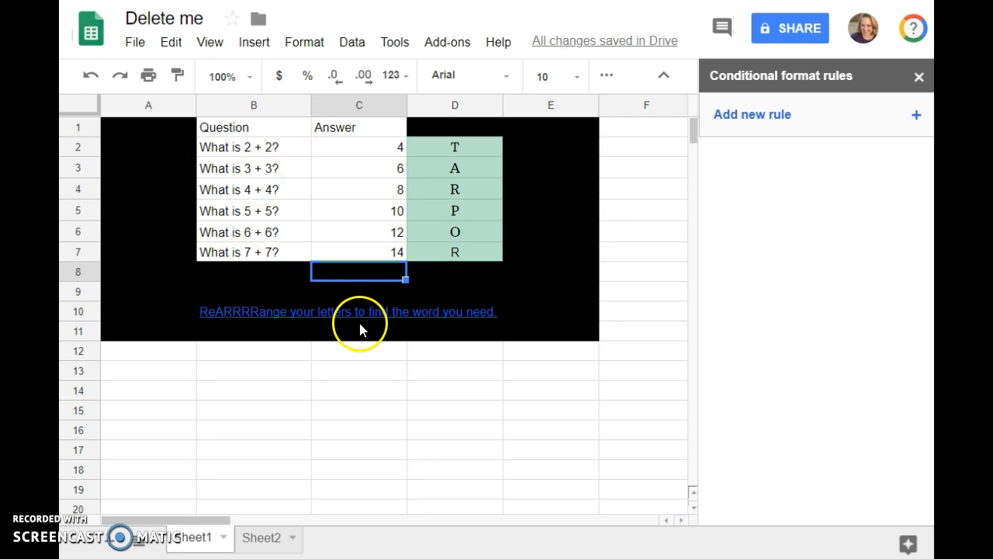
Step: Give the merged row-10 message B10:D10 a green 'Cell is not empty' rule
click(423, 310)
click(836, 129)
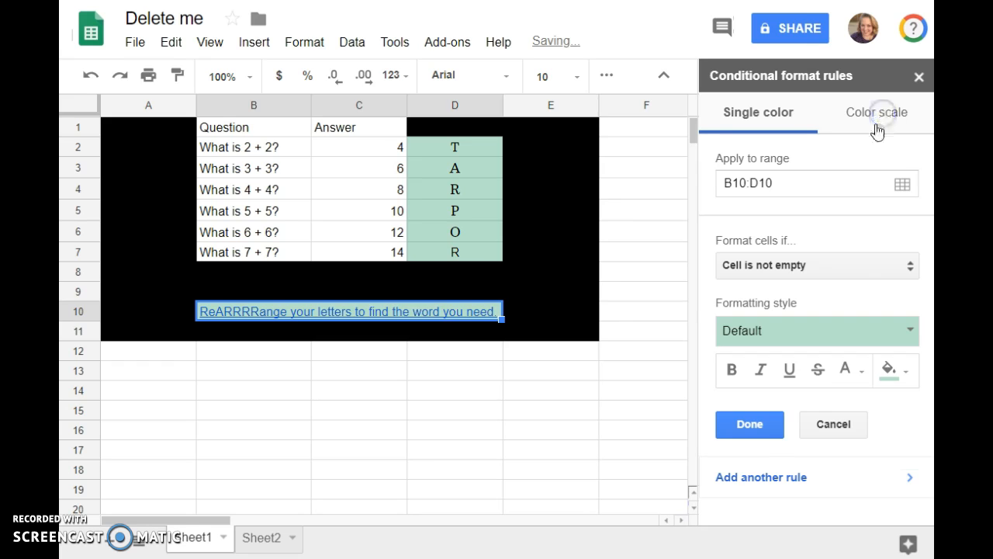
click(749, 426)
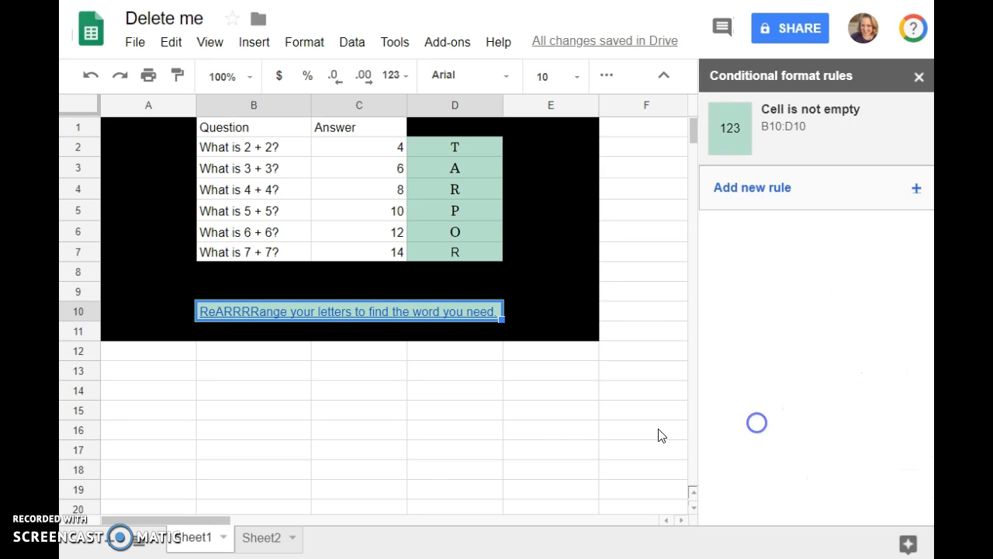
click(444, 451)
click(368, 156)
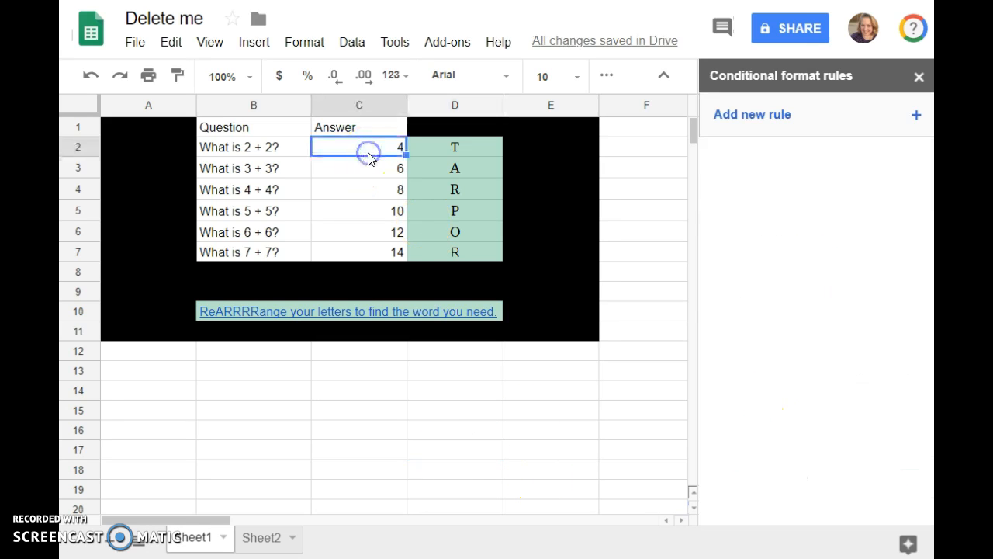
key(Delete)
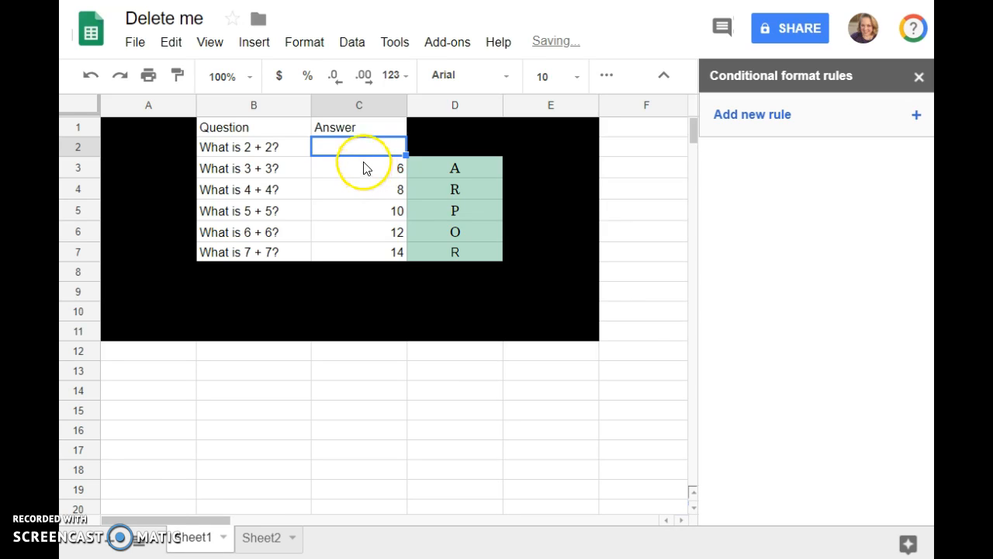
click(365, 167)
drag(365, 148, 366, 250)
key(Delete)
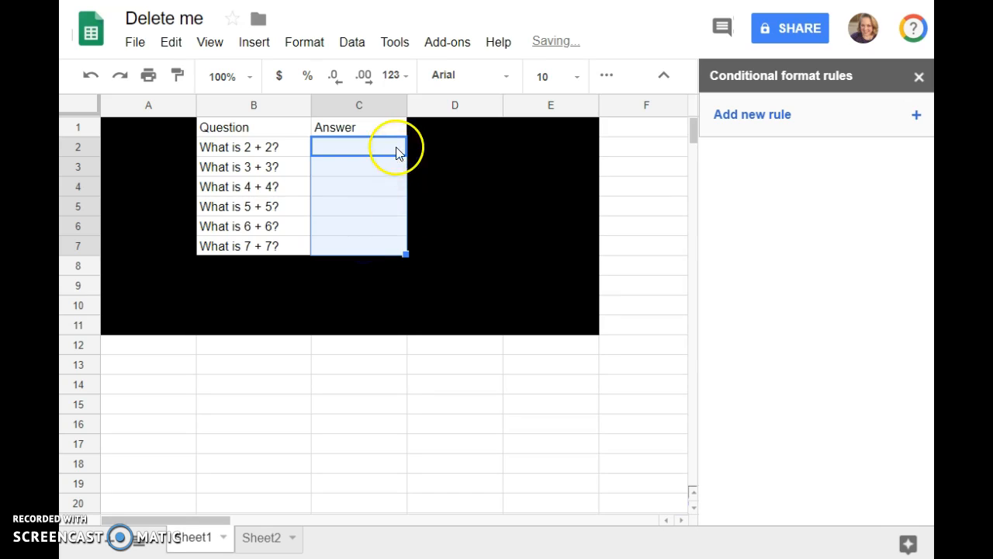
text(4)
key(Return)
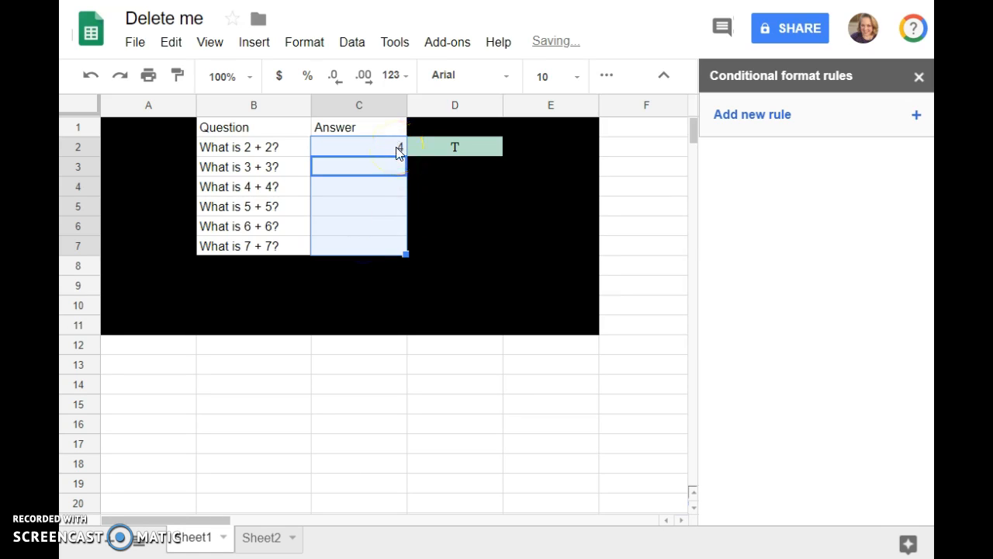
text(6)
key(Return)
text(8)
key(Return)
text(10)
key(Return)
text(12)
key(Return)
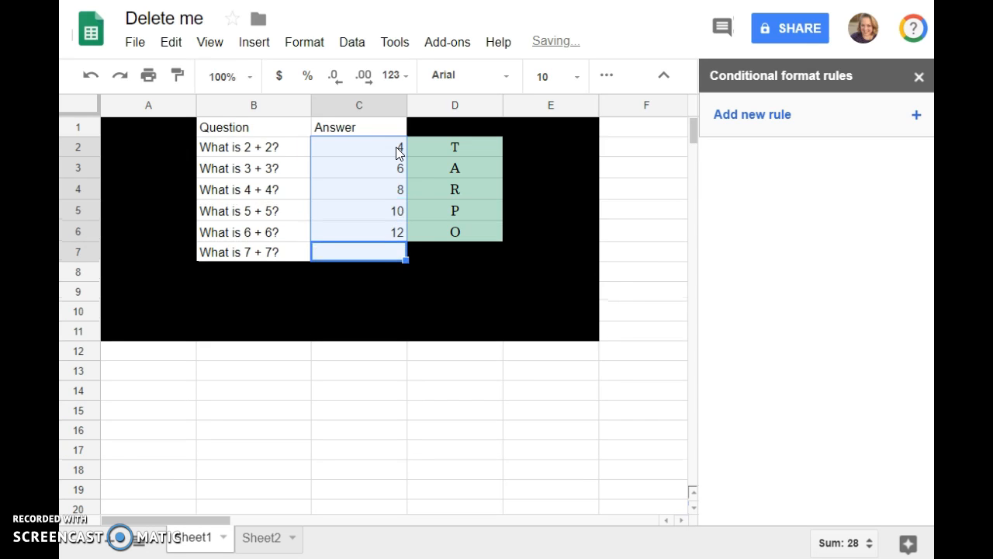
text(14)
key(Return)
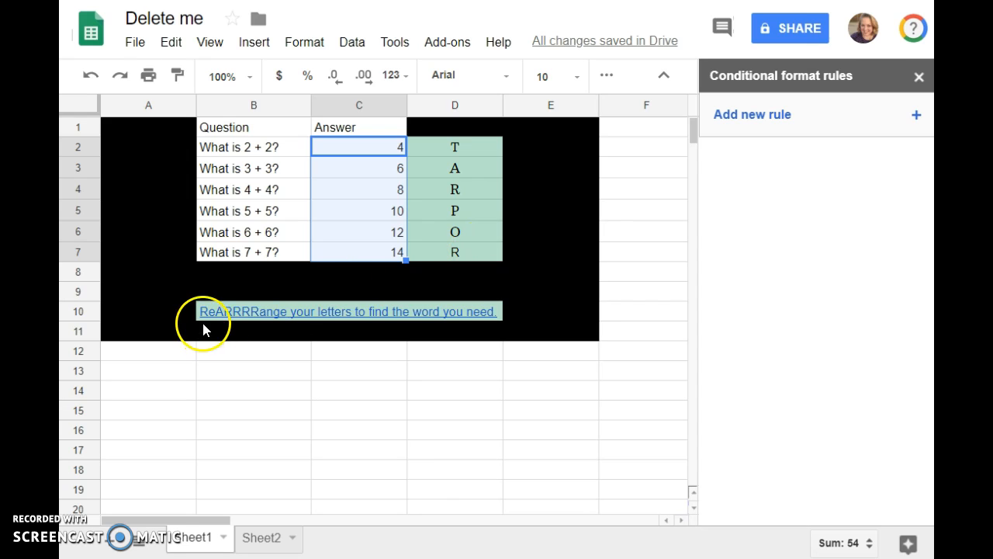
mouse_move(459, 321)
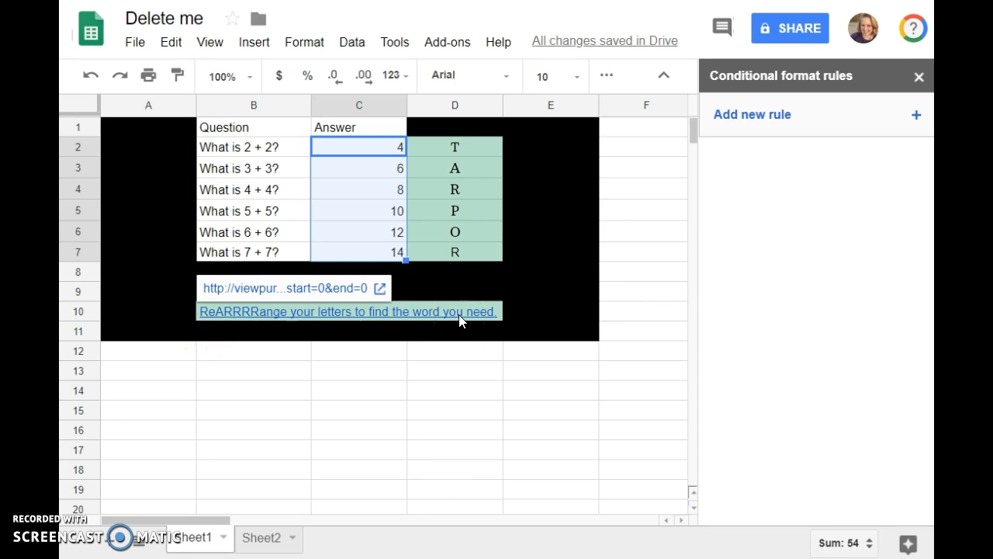
click(429, 355)
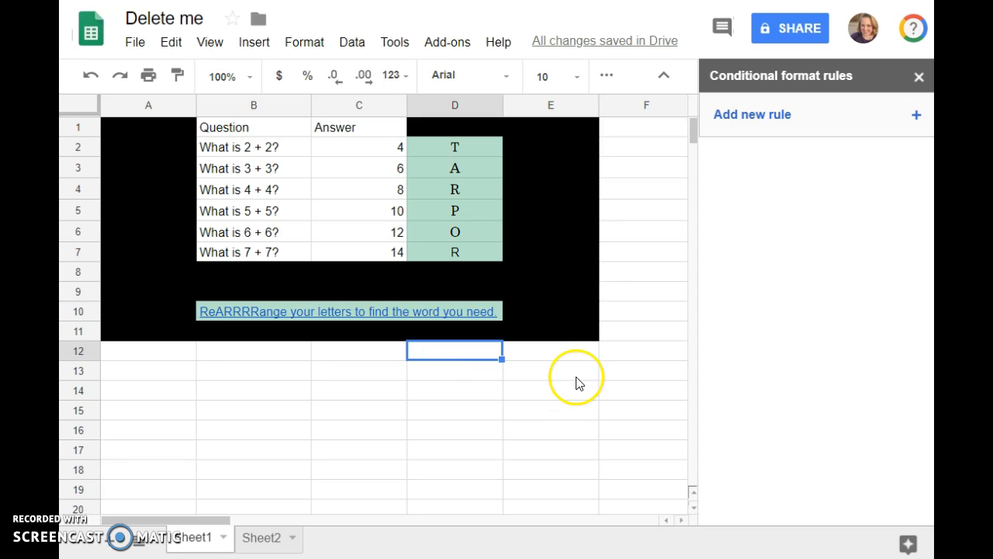
Step: Close the Conditional format rules panel
click(651, 106)
drag(652, 106, 695, 113)
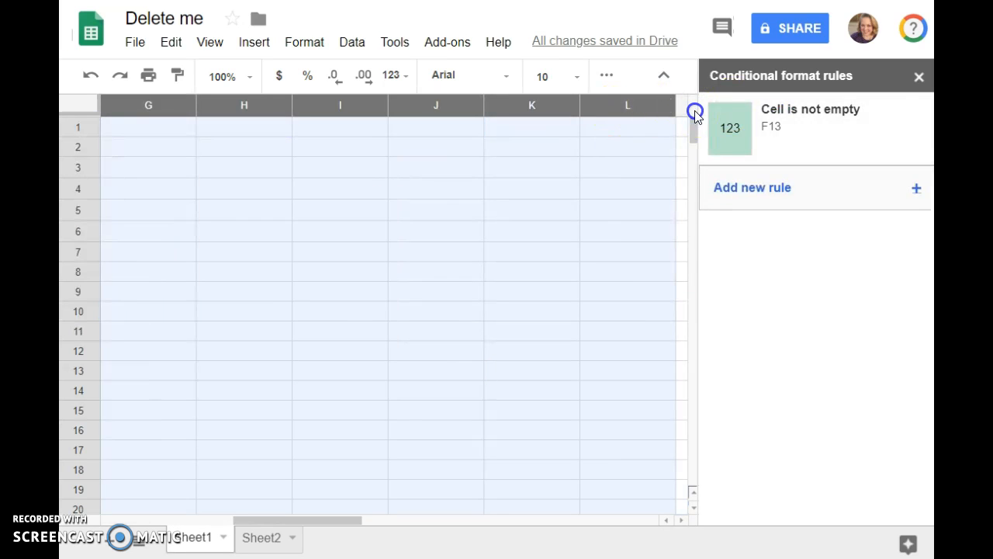
click(918, 76)
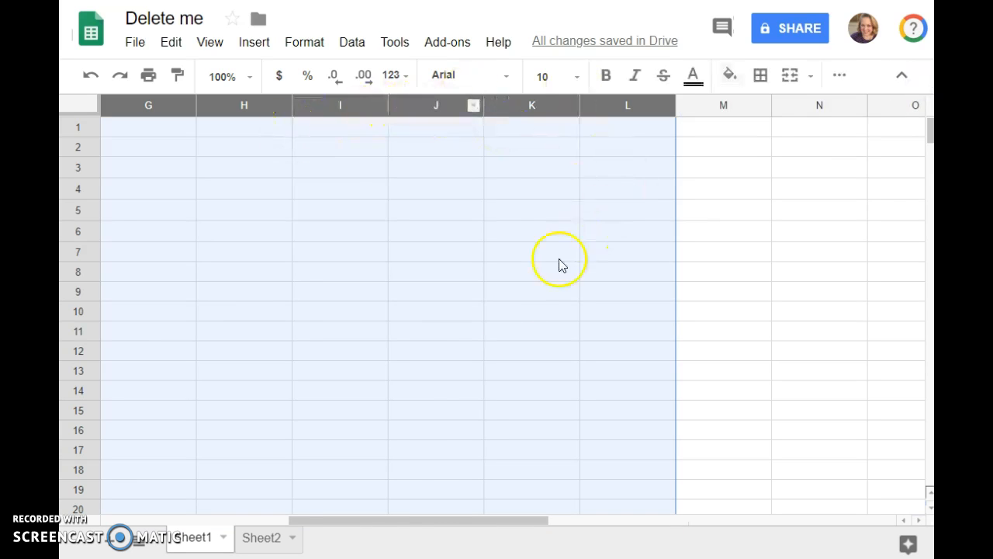
Step: Delete columns F through Z so the sheet ends at column E
drag(426, 521, 356, 521)
drag(339, 104, 868, 128)
click(709, 194)
drag(350, 104, 826, 105)
right_click(825, 106)
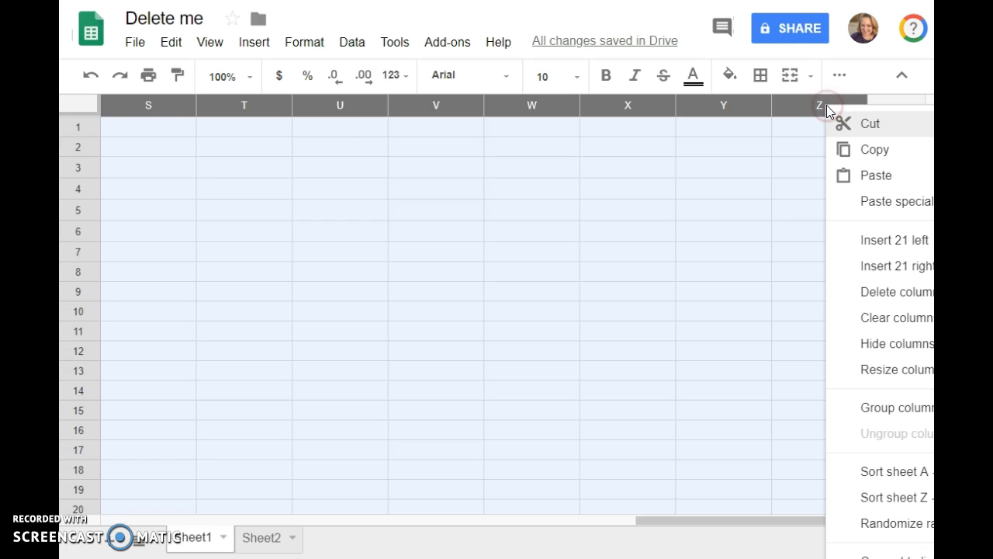
click(864, 292)
click(725, 419)
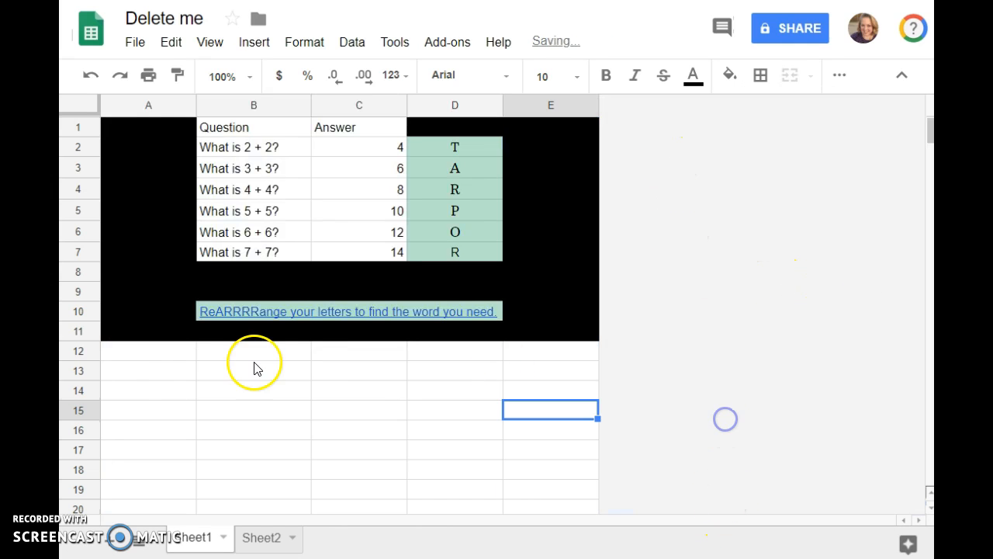
drag(90, 353, 87, 521)
scroll(701, 295, up, 2)
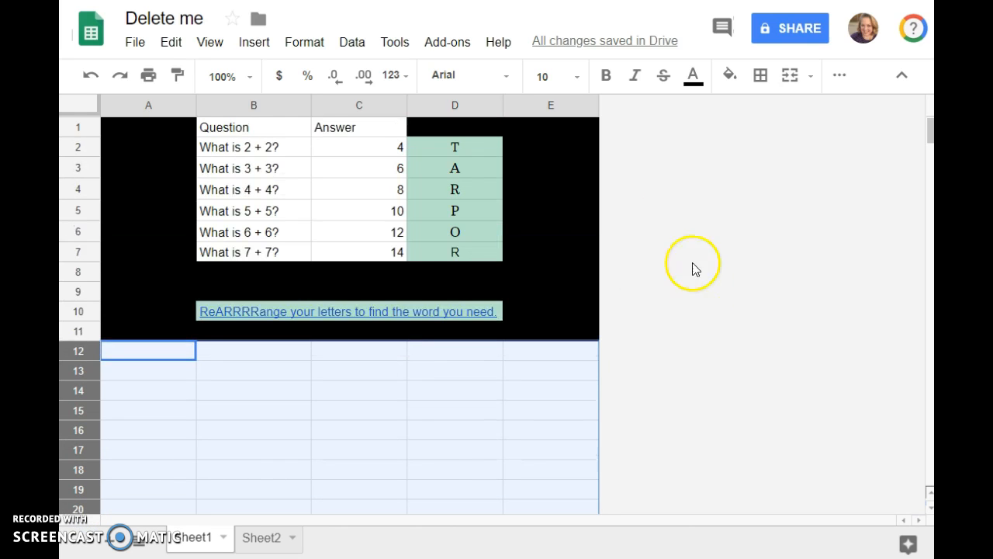
click(769, 287)
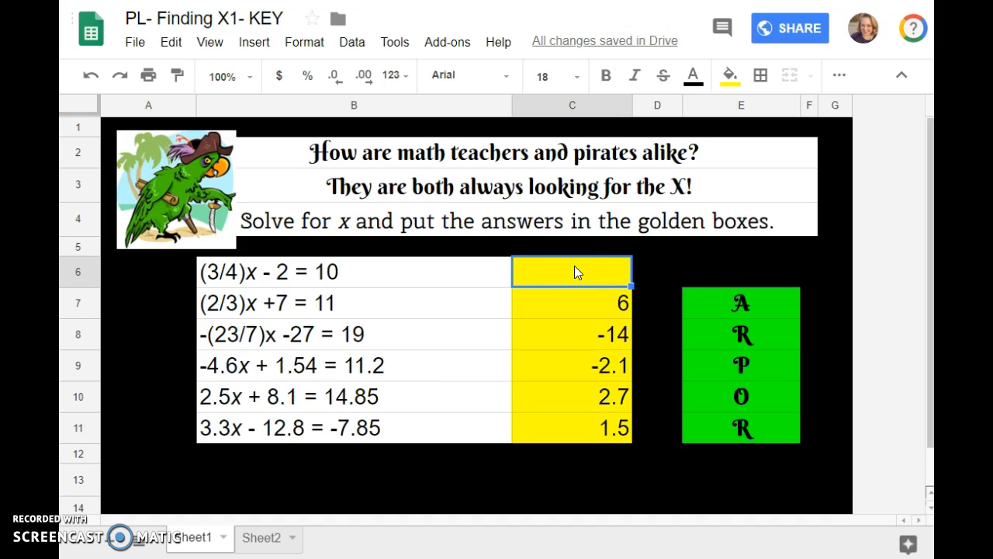
Step: Enter 16 in C6 of PL- Finding X1- KEY, revealing T and the green ReARRRRange message
text(16)
key(Return)
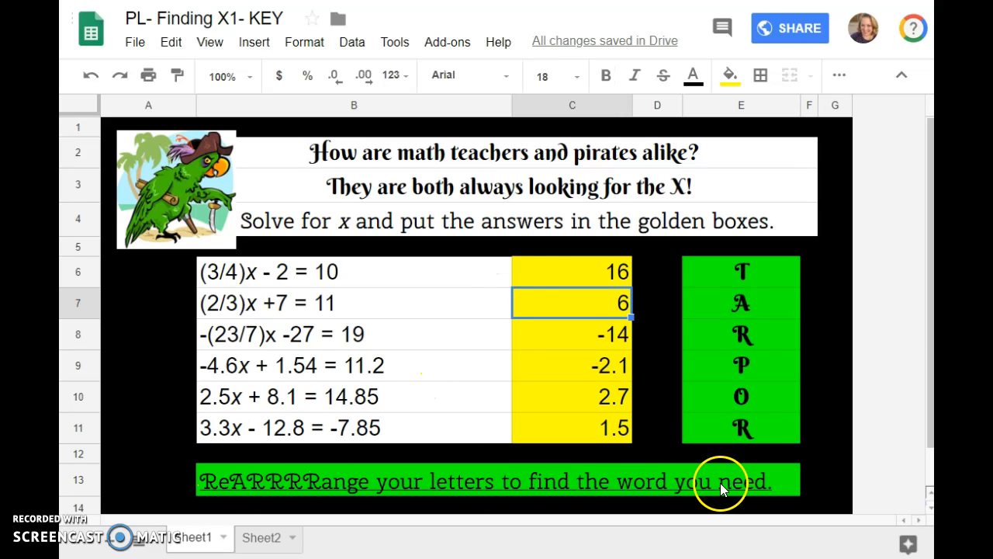
mouse_move(721, 486)
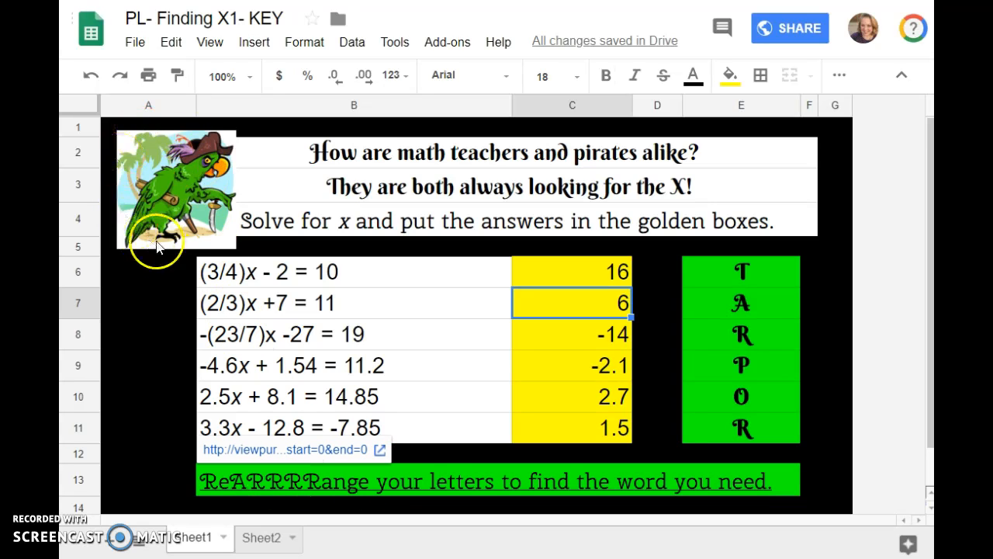
Step: Play the linked parrot video on Viewpure to 0:04, pause it, and return to Delete me
click(333, 450)
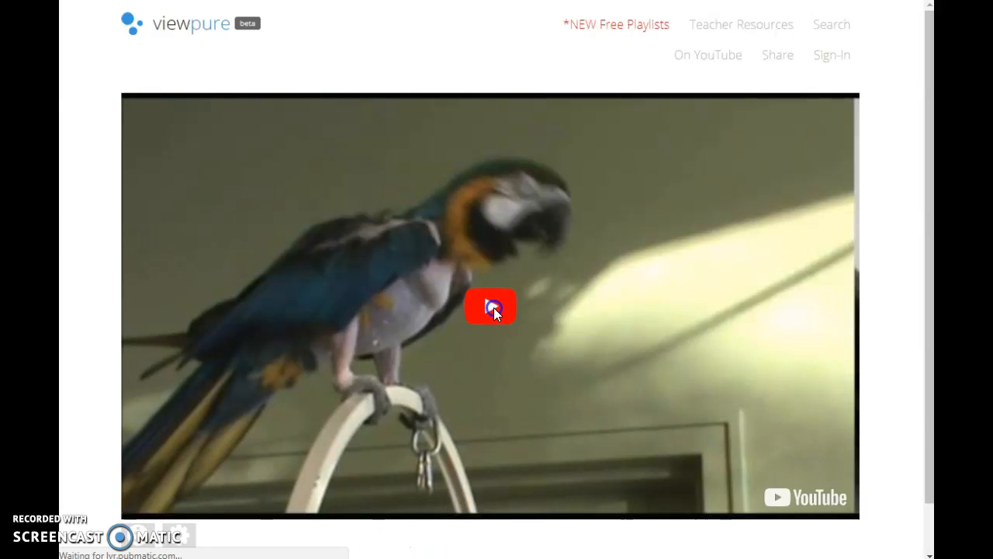
click(492, 305)
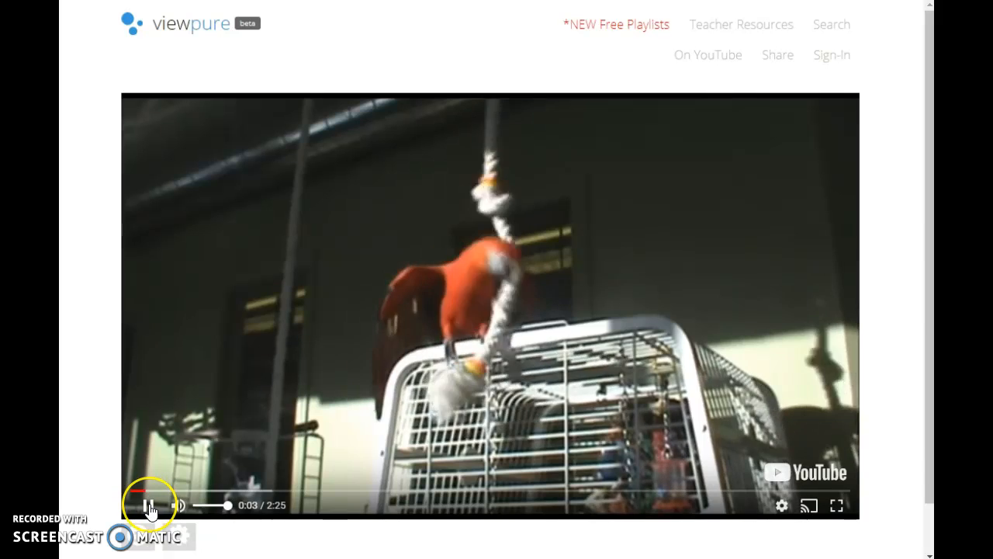
click(148, 505)
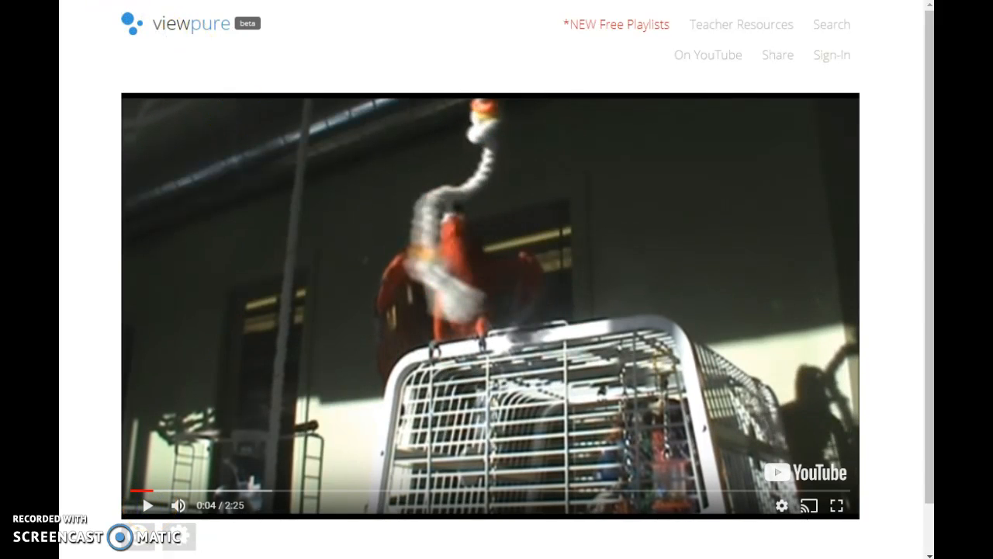
click(341, 1)
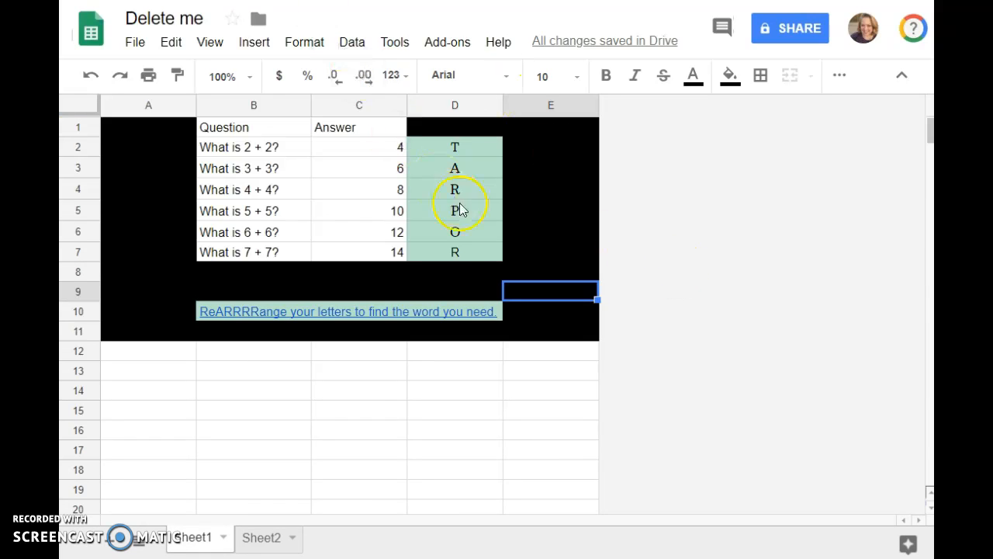